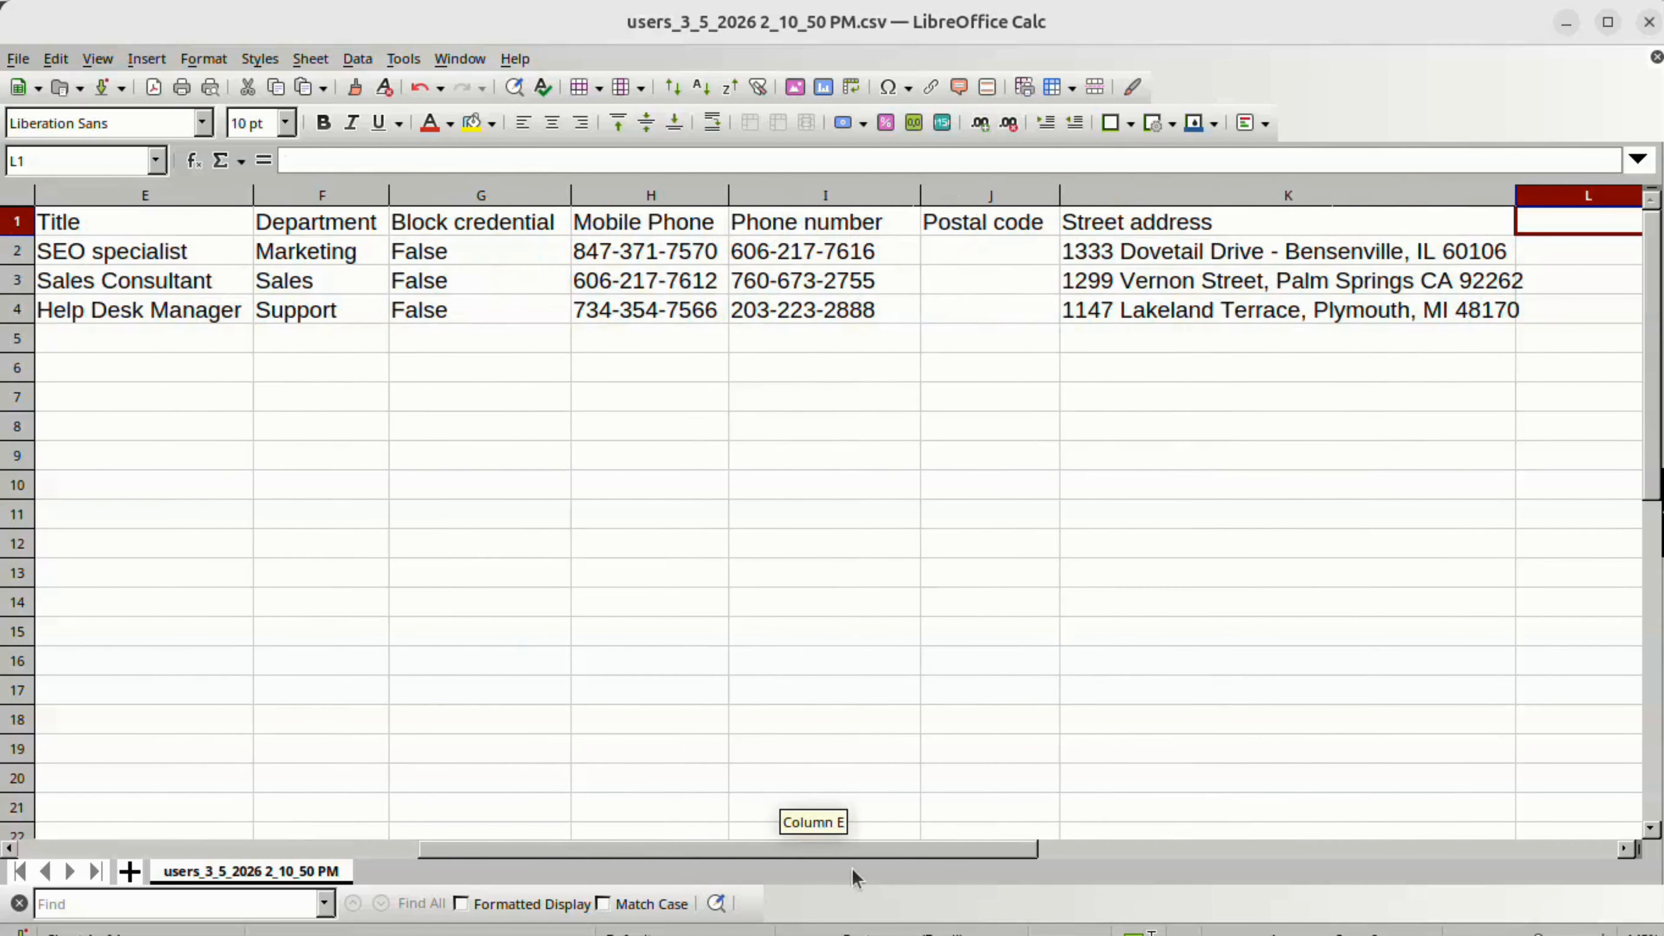
# Delete the empty Postal code column from the exported user list
pyautogui.click(780, 194)
pyautogui.rightClick(779, 194)
pyautogui.click(851, 358)
pyautogui.moveTo(784, 850); pyautogui.dragTo(420, 850)
pyautogui.click(88, 230)
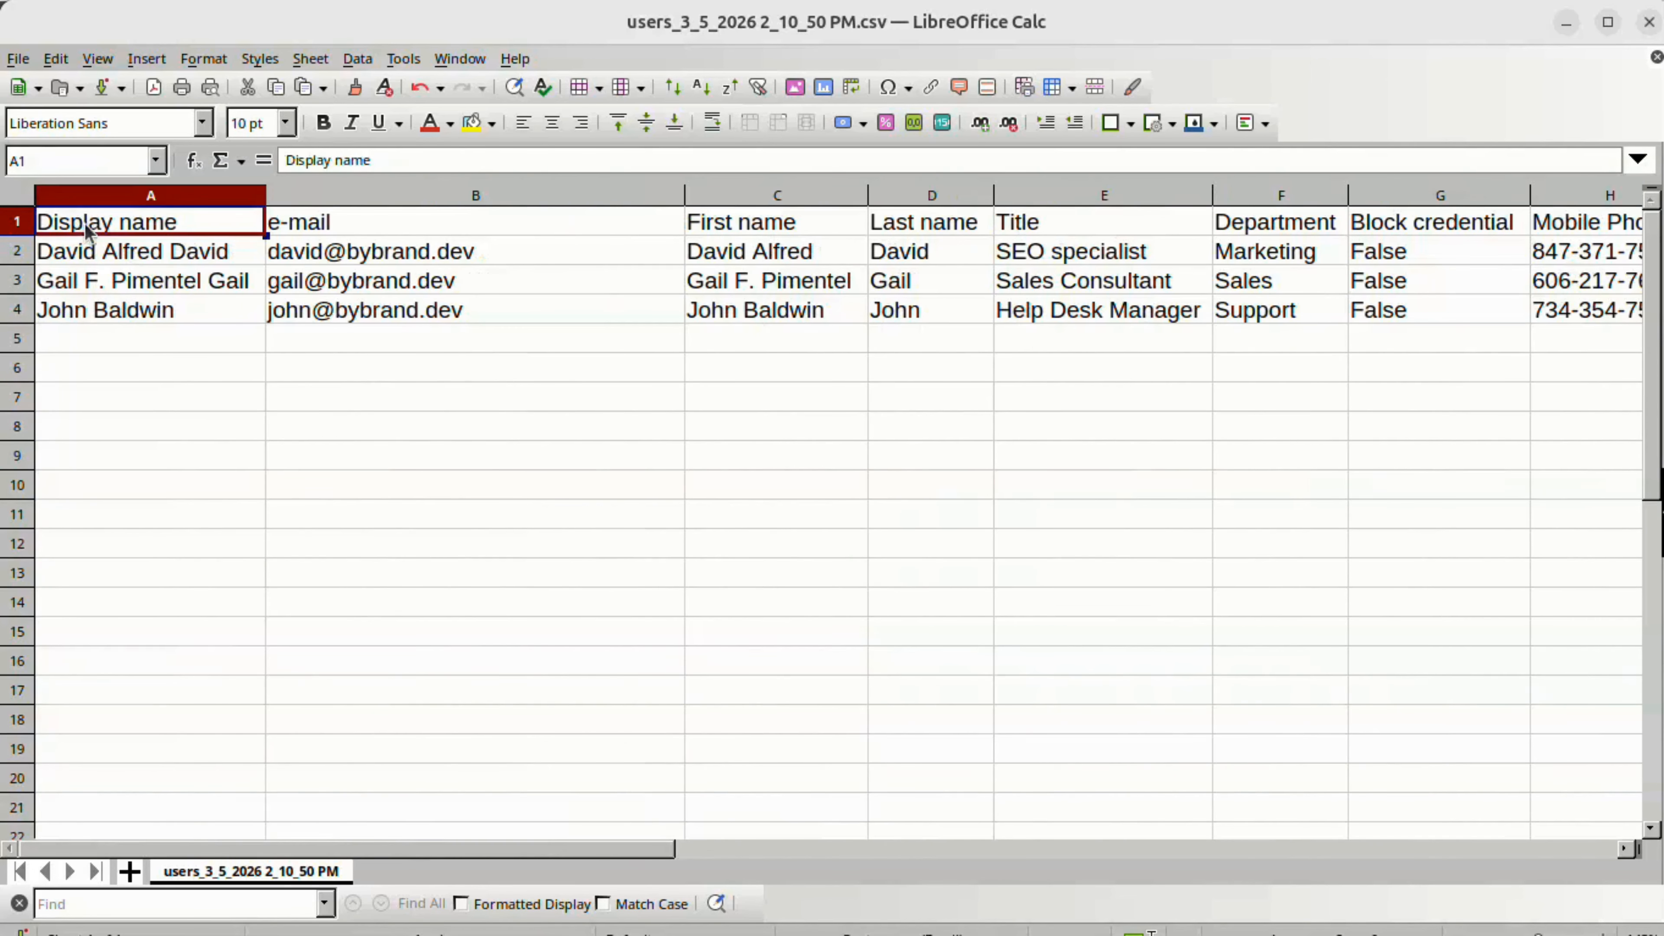
pyautogui.click(872, 293)
pyautogui.moveTo(321, 855)
pyautogui.mouseDown()
pyautogui.moveTo(646, 849)
pyautogui.moveTo(308, 849)
pyautogui.mouseUp()
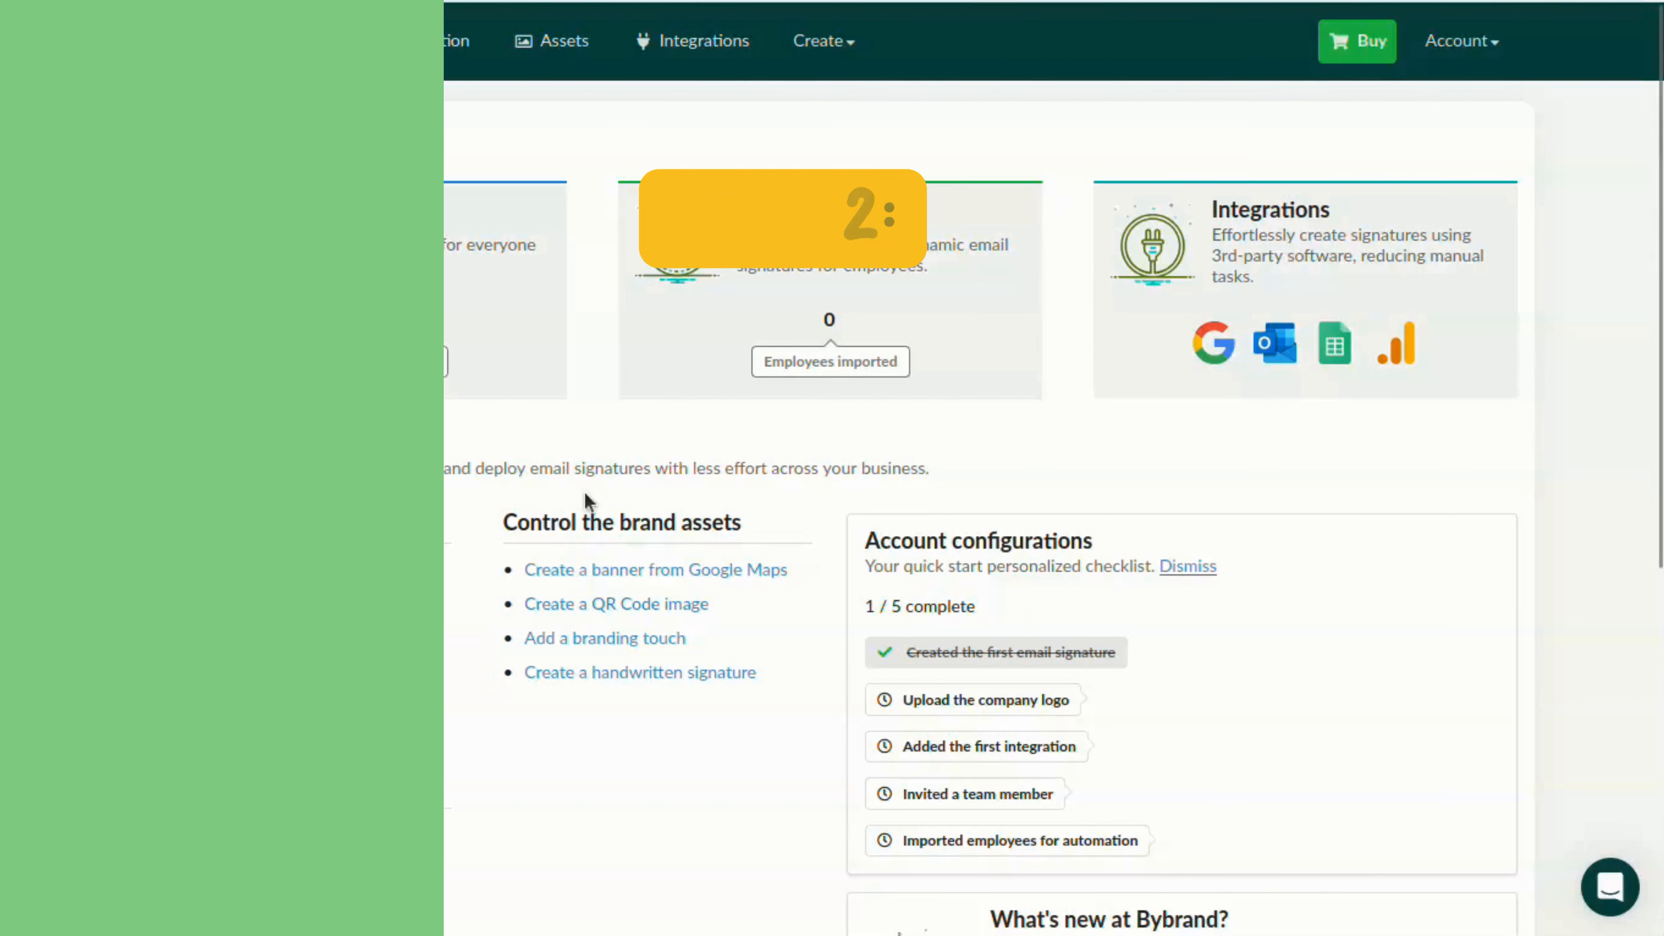
# In Bybrand, start a new email signature from the pre-created Keithston & Partners law firm template
pyautogui.click(822, 40)
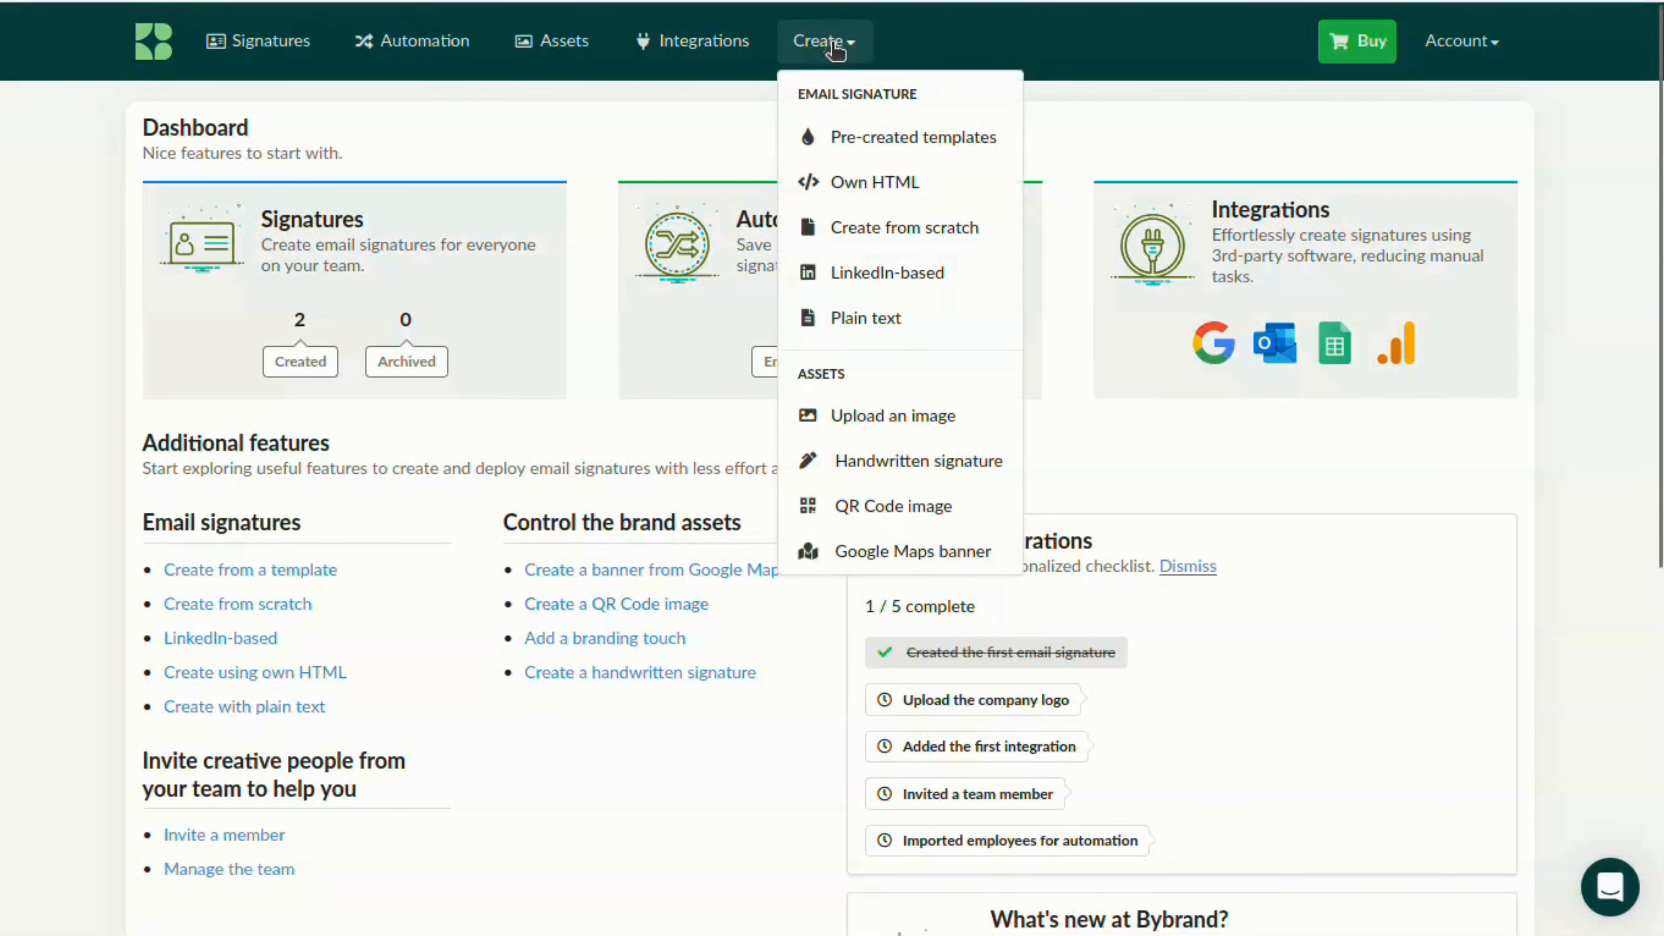
pyautogui.click(868, 138)
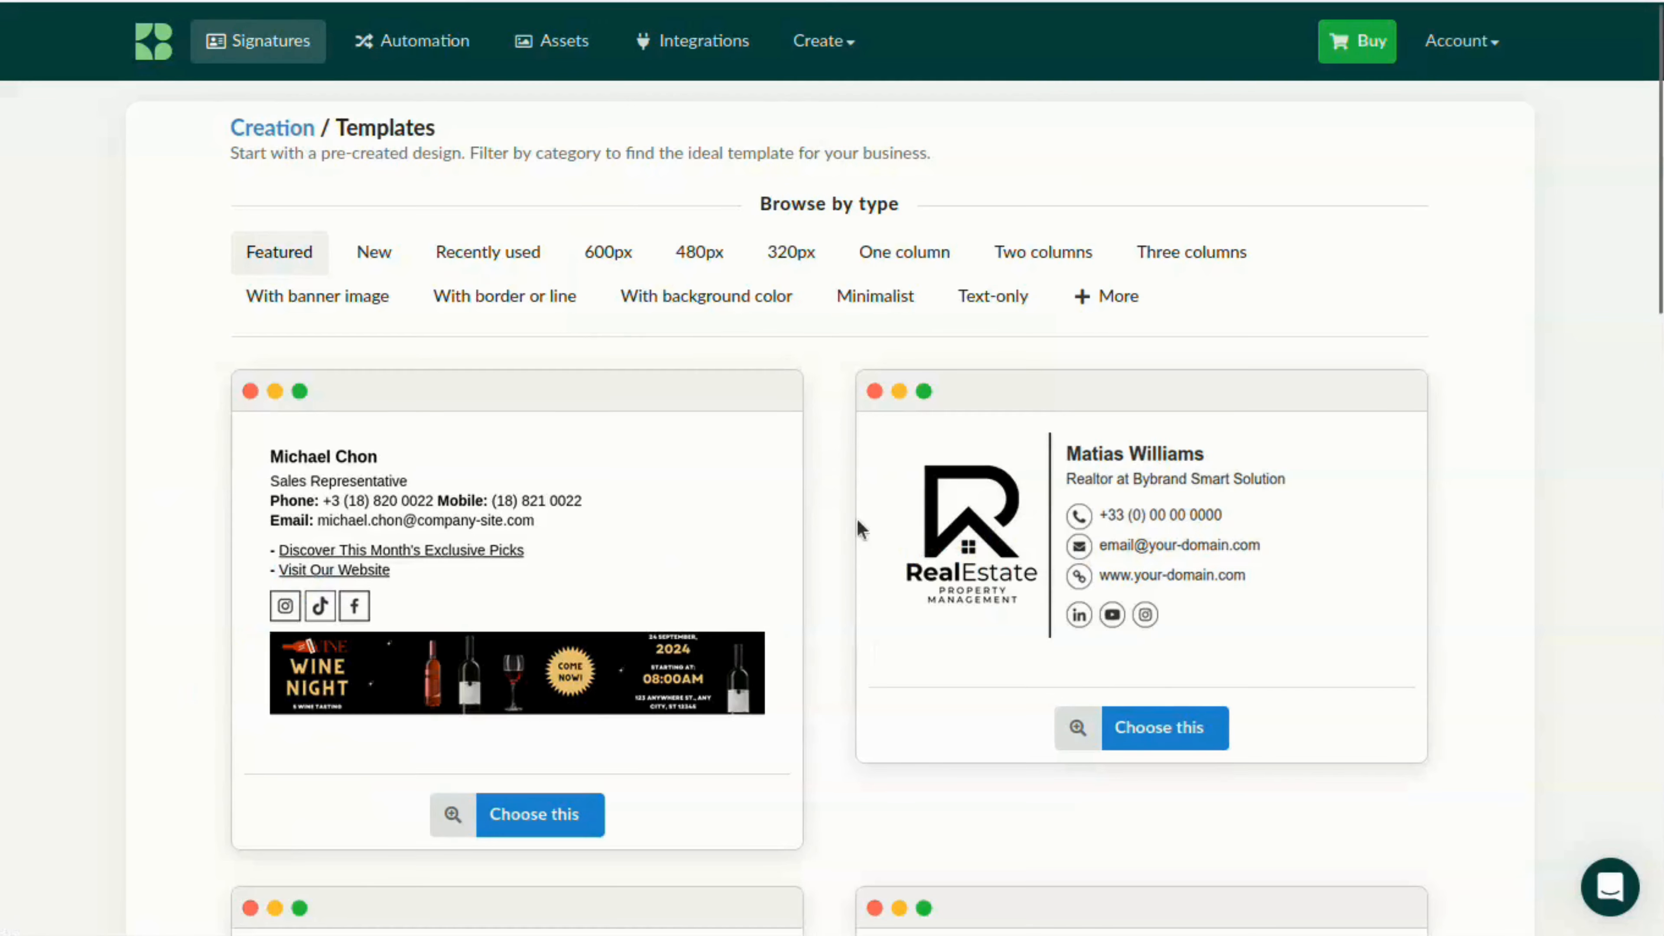
pyautogui.scroll(-15, 860, 528)
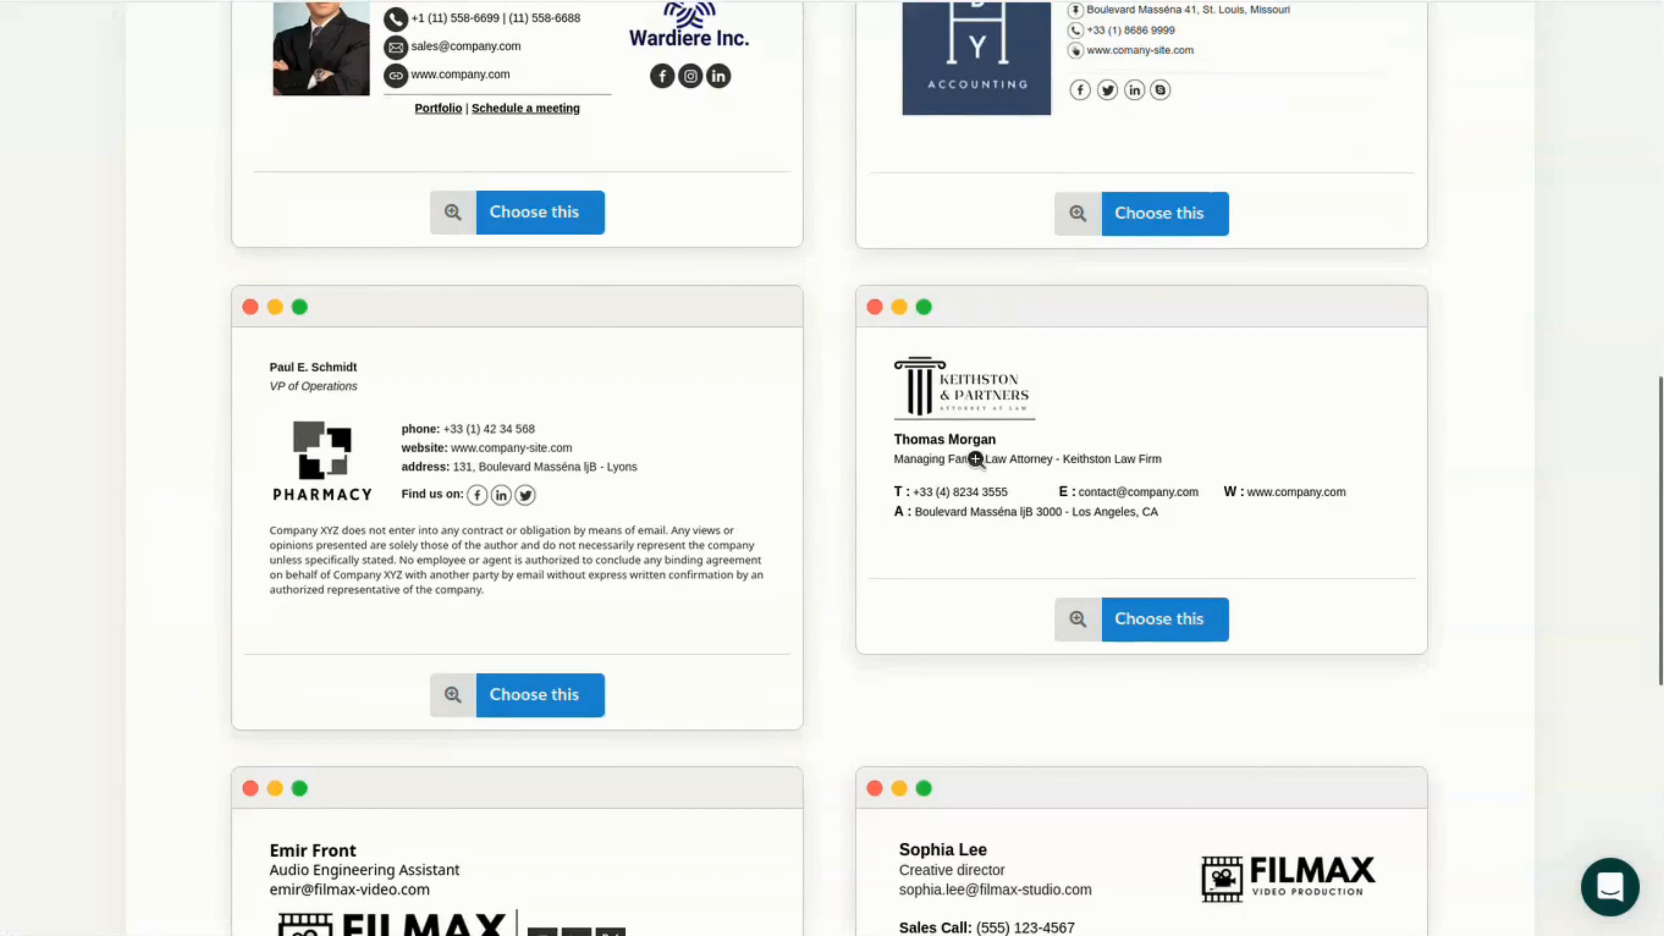
pyautogui.click(976, 459)
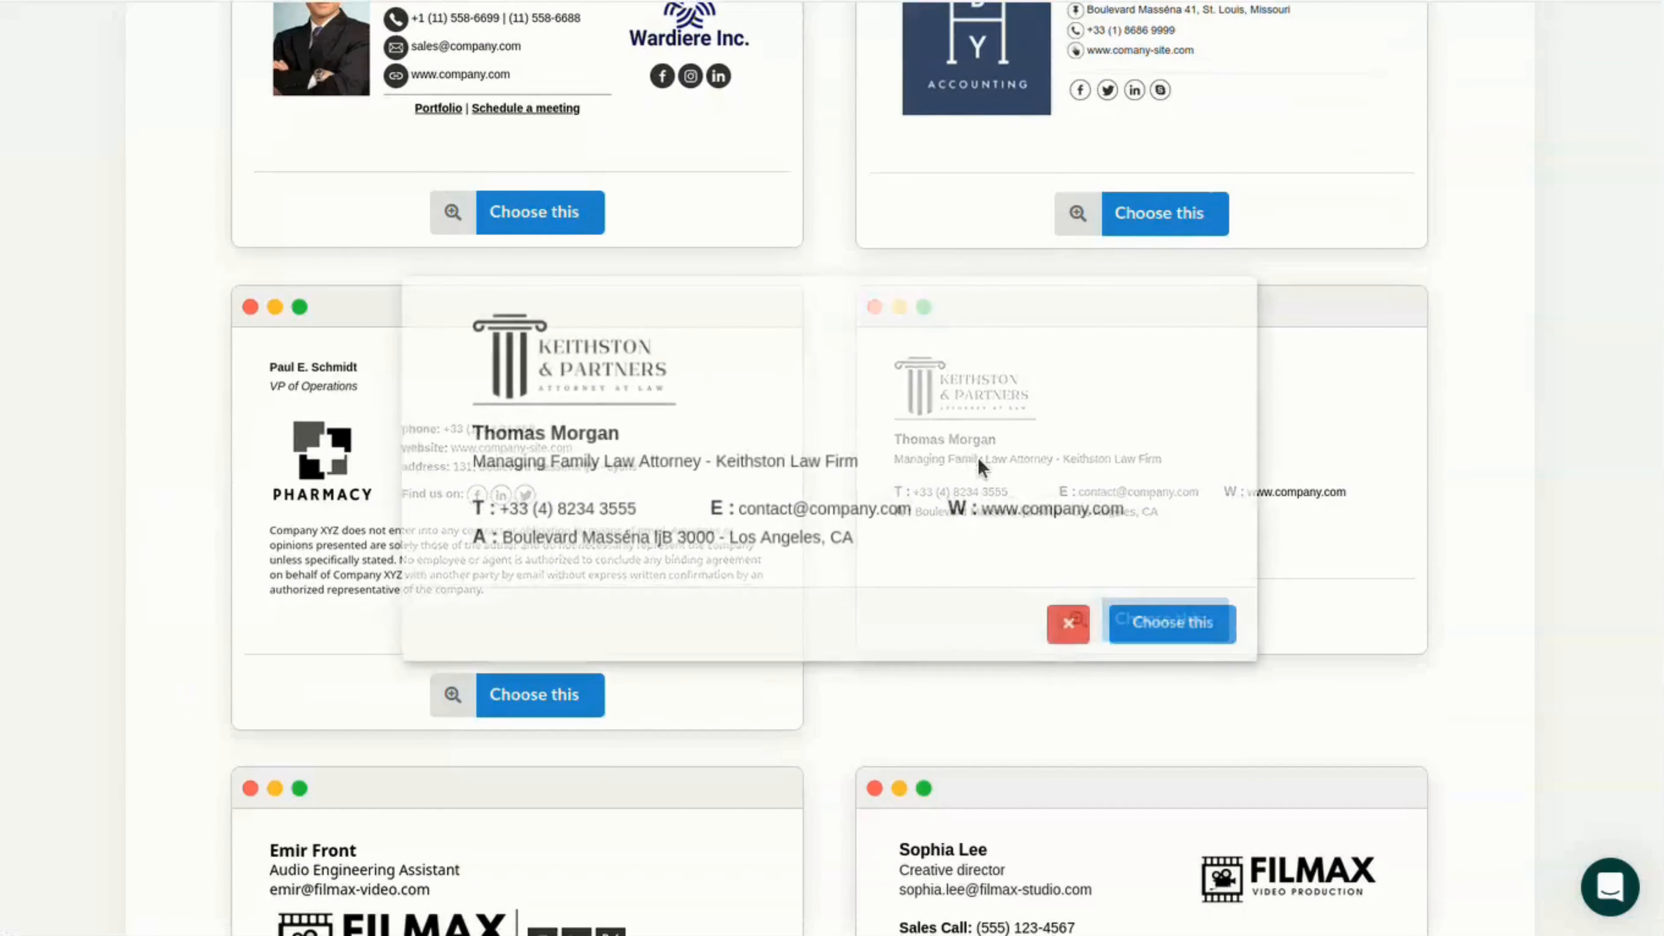
pyautogui.click(1153, 631)
# Name the signature "Wide-Company Signature" and save it
pyautogui.click(720, 172)
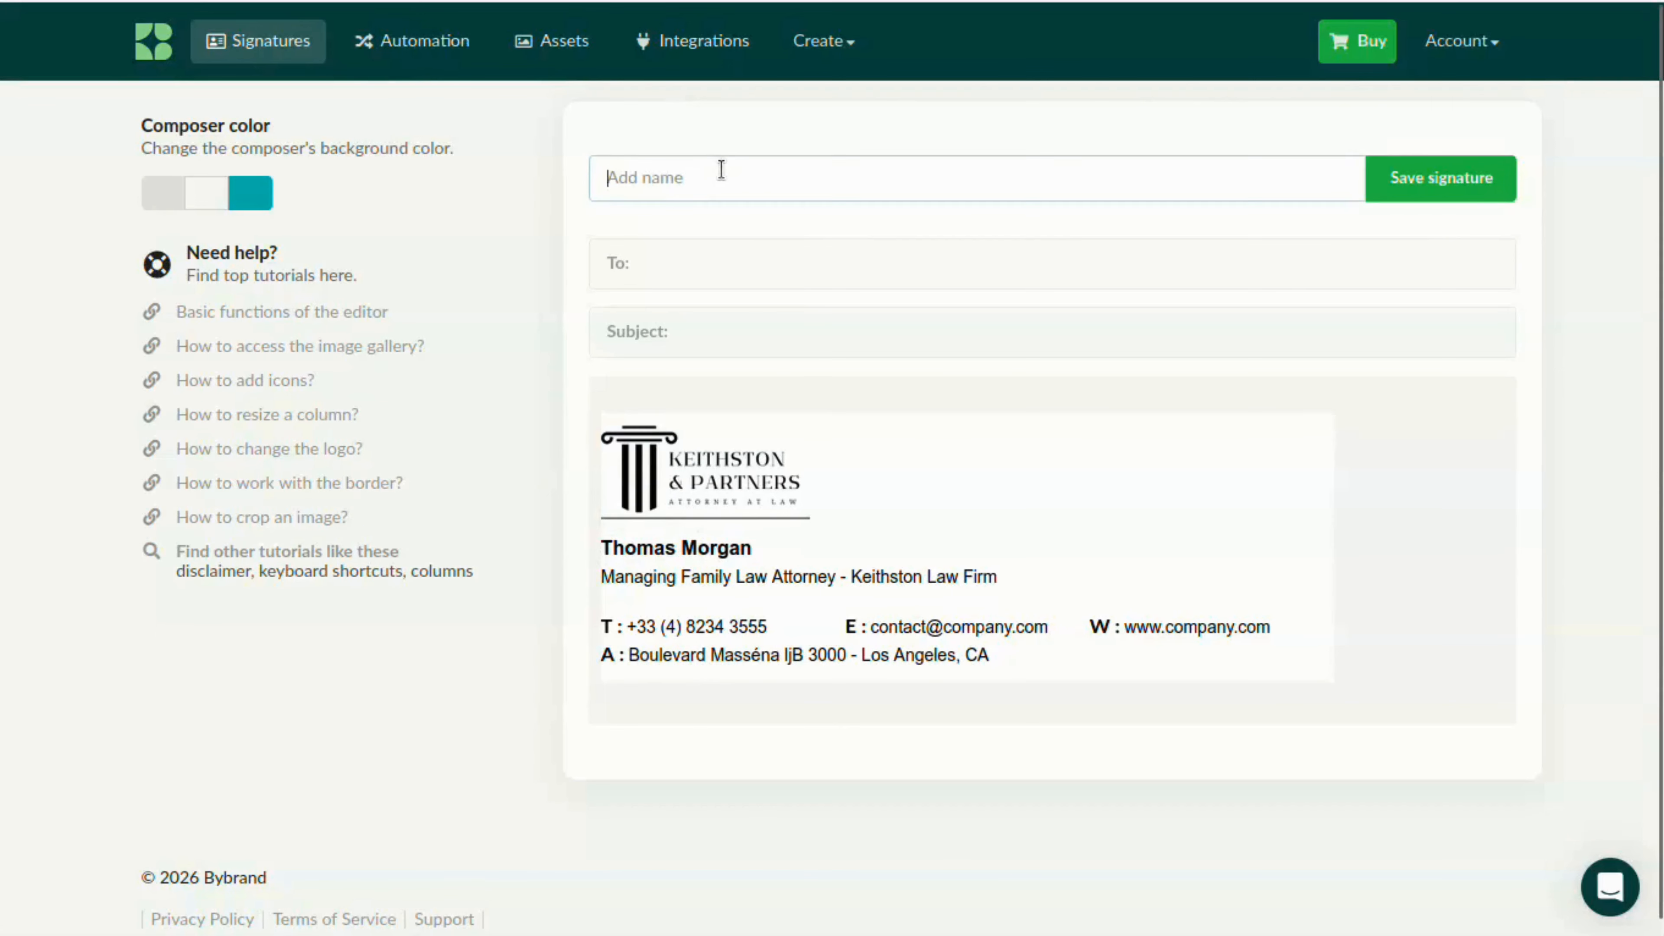
pyautogui.write('Wide-Company Signature')
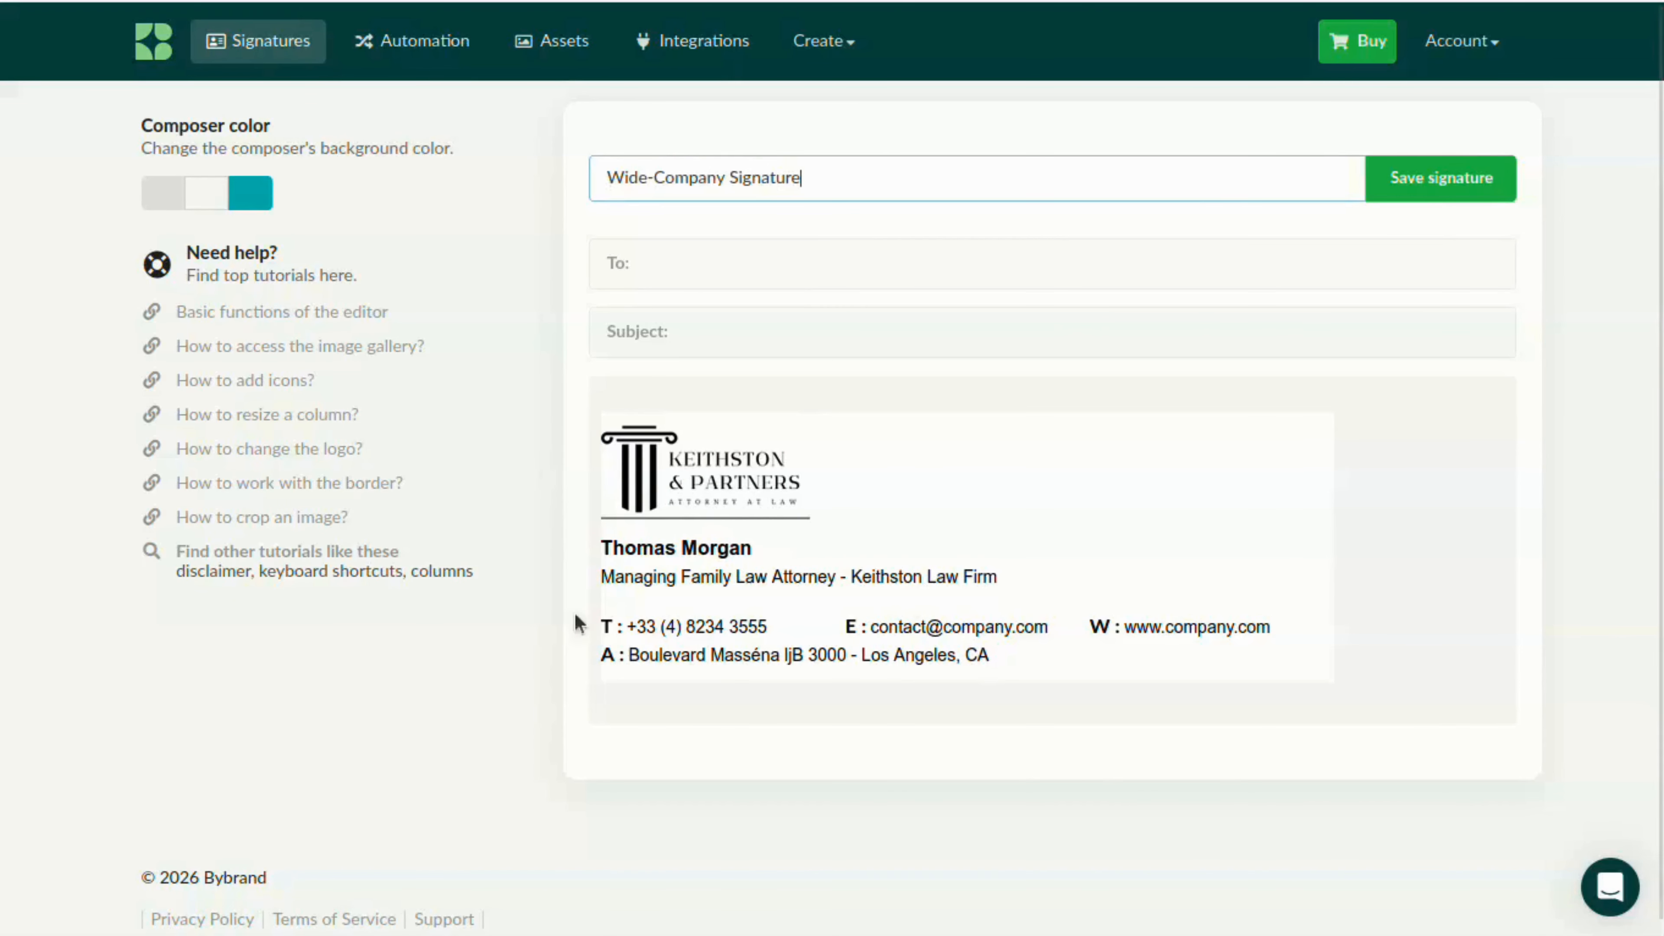
pyautogui.click(1436, 188)
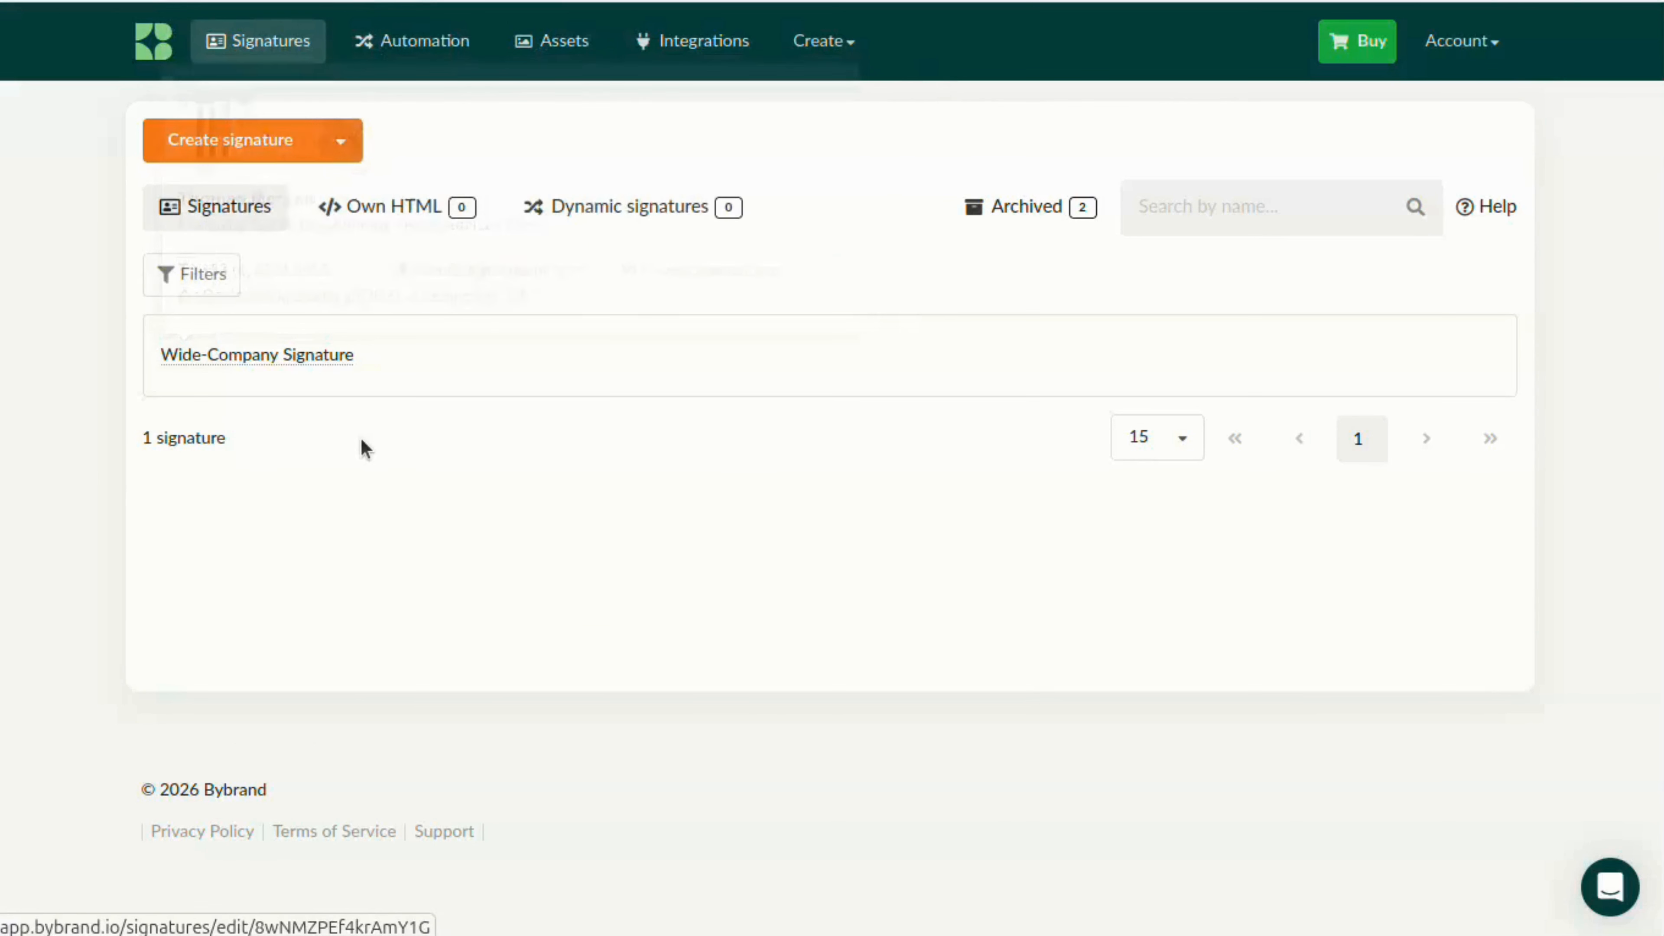
# Create an automation employee group named Wide-Company and choose CSV file as its import source
pyautogui.click(422, 56)
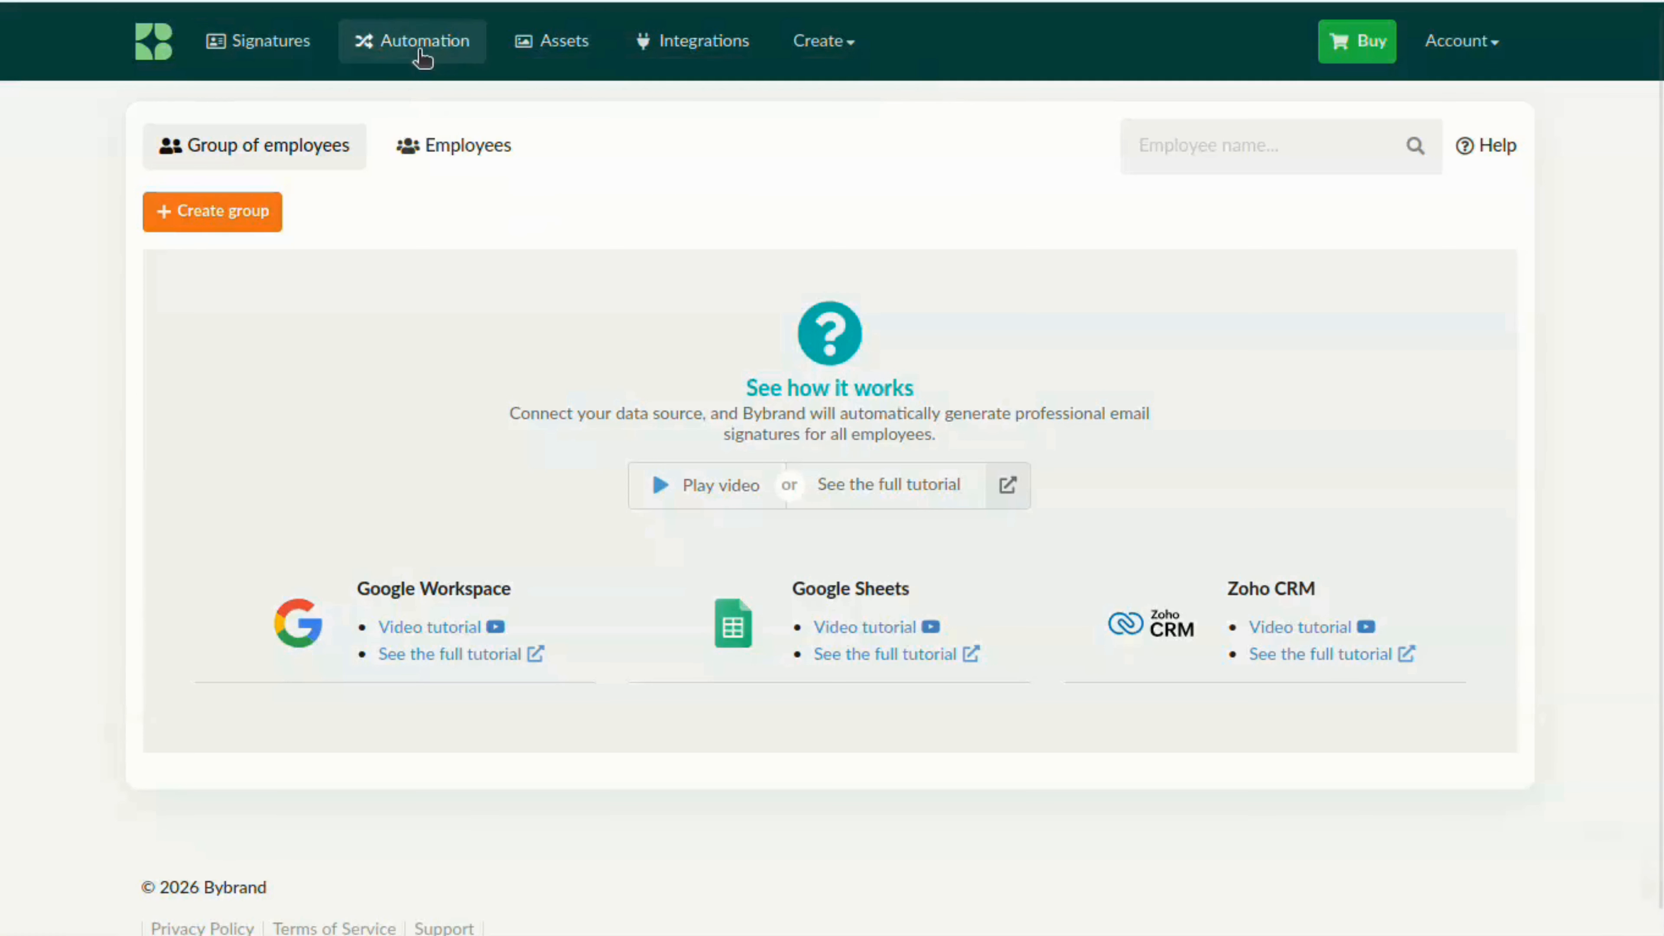
pyautogui.click(242, 215)
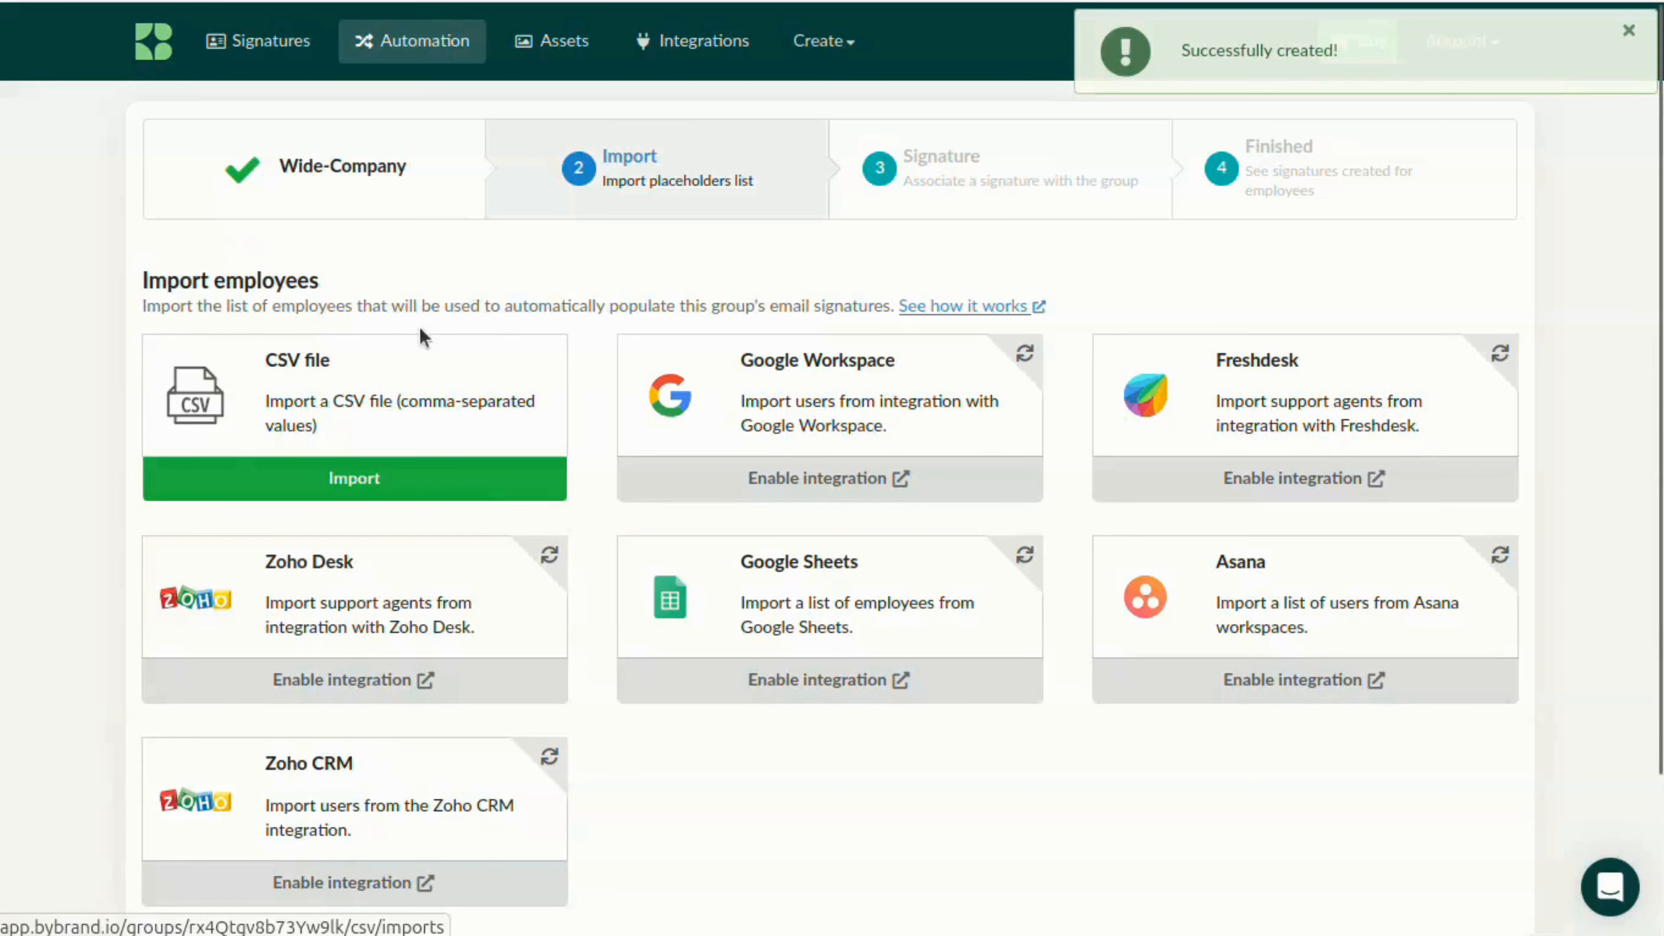
pyautogui.click(392, 479)
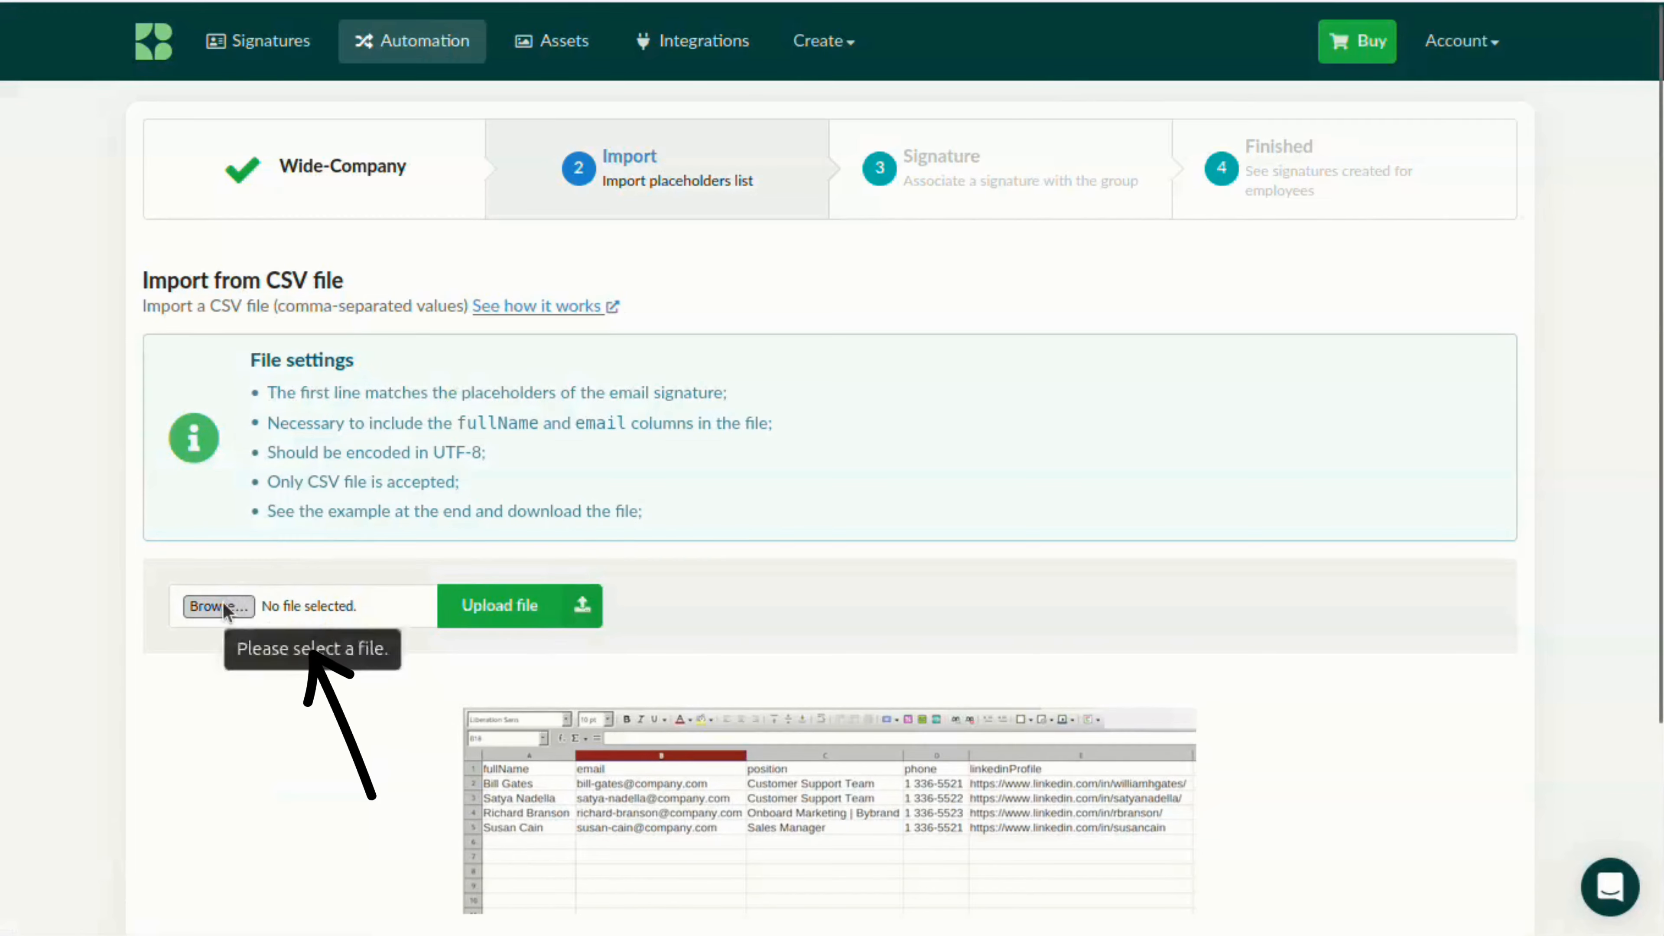
# Upload users_3_5_2026 2_10_50 PM.csv, check the placeholder preview and confirm the employee import
pyautogui.click(223, 601)
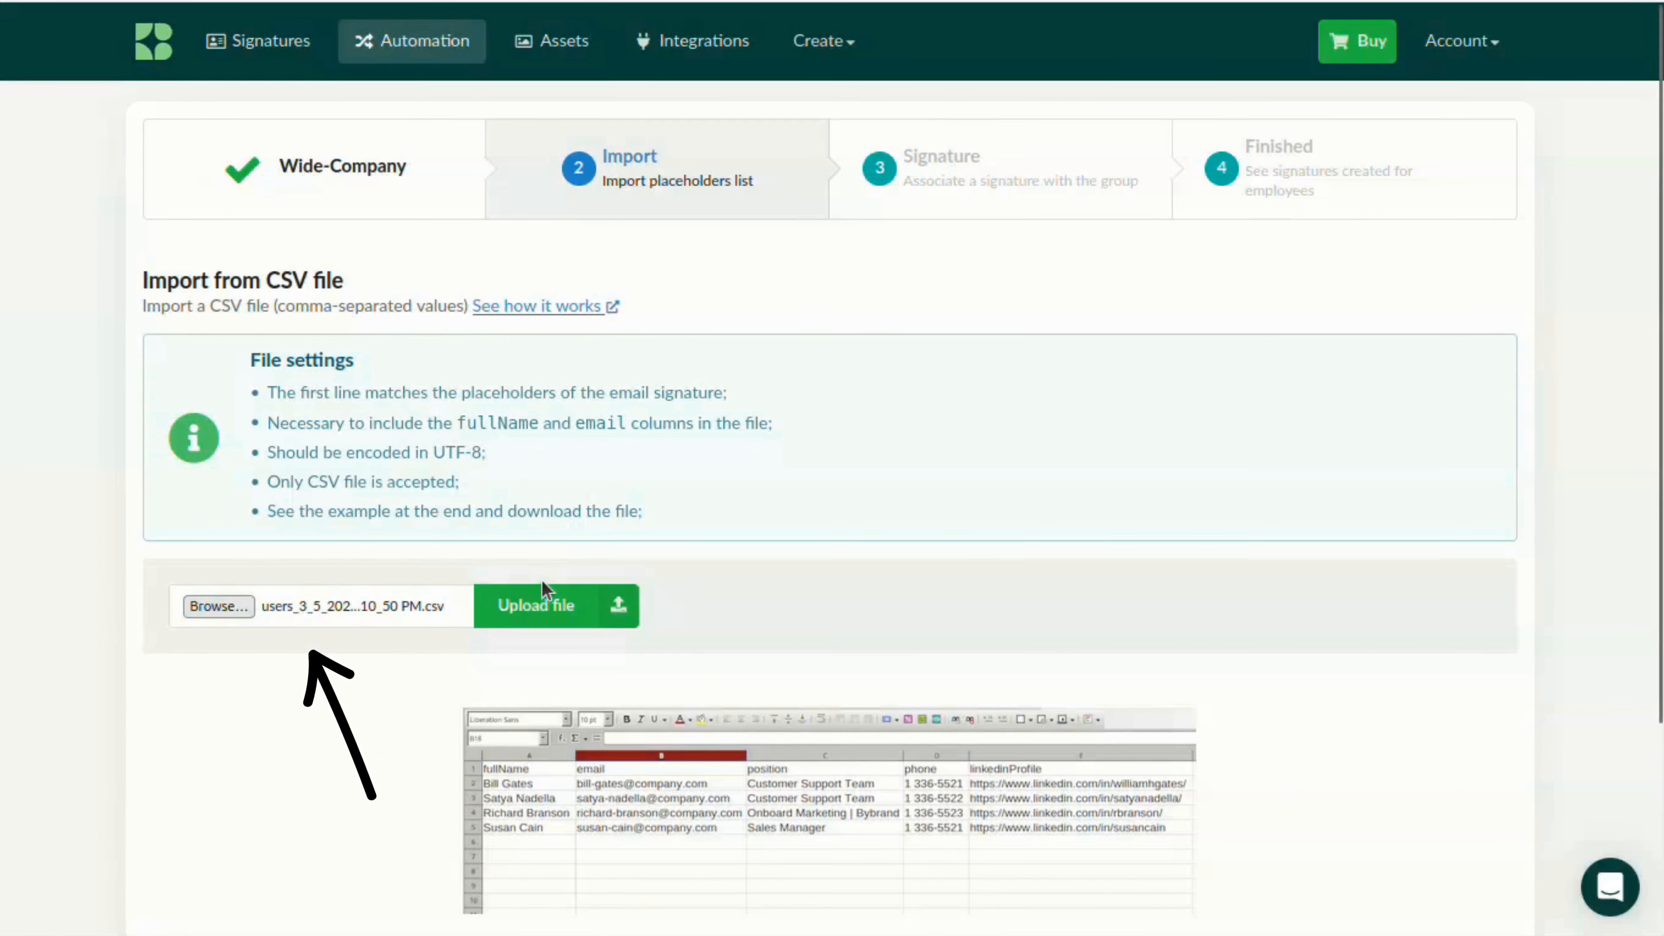
pyautogui.click(534, 607)
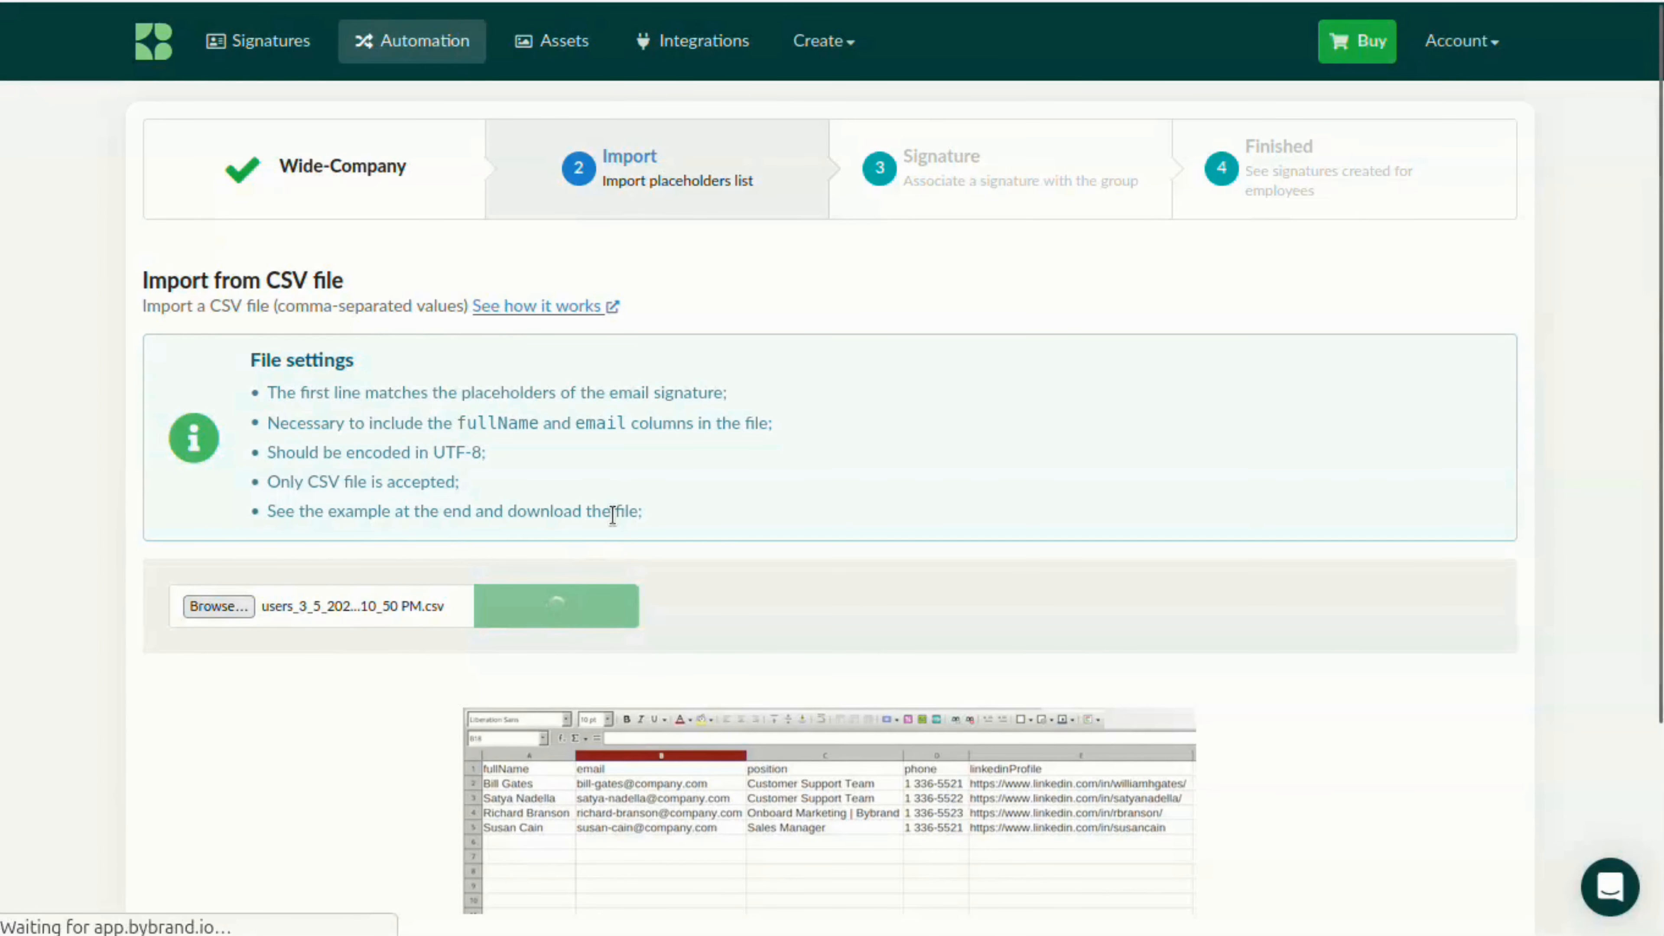
pyautogui.scroll(-3, 260, 560)
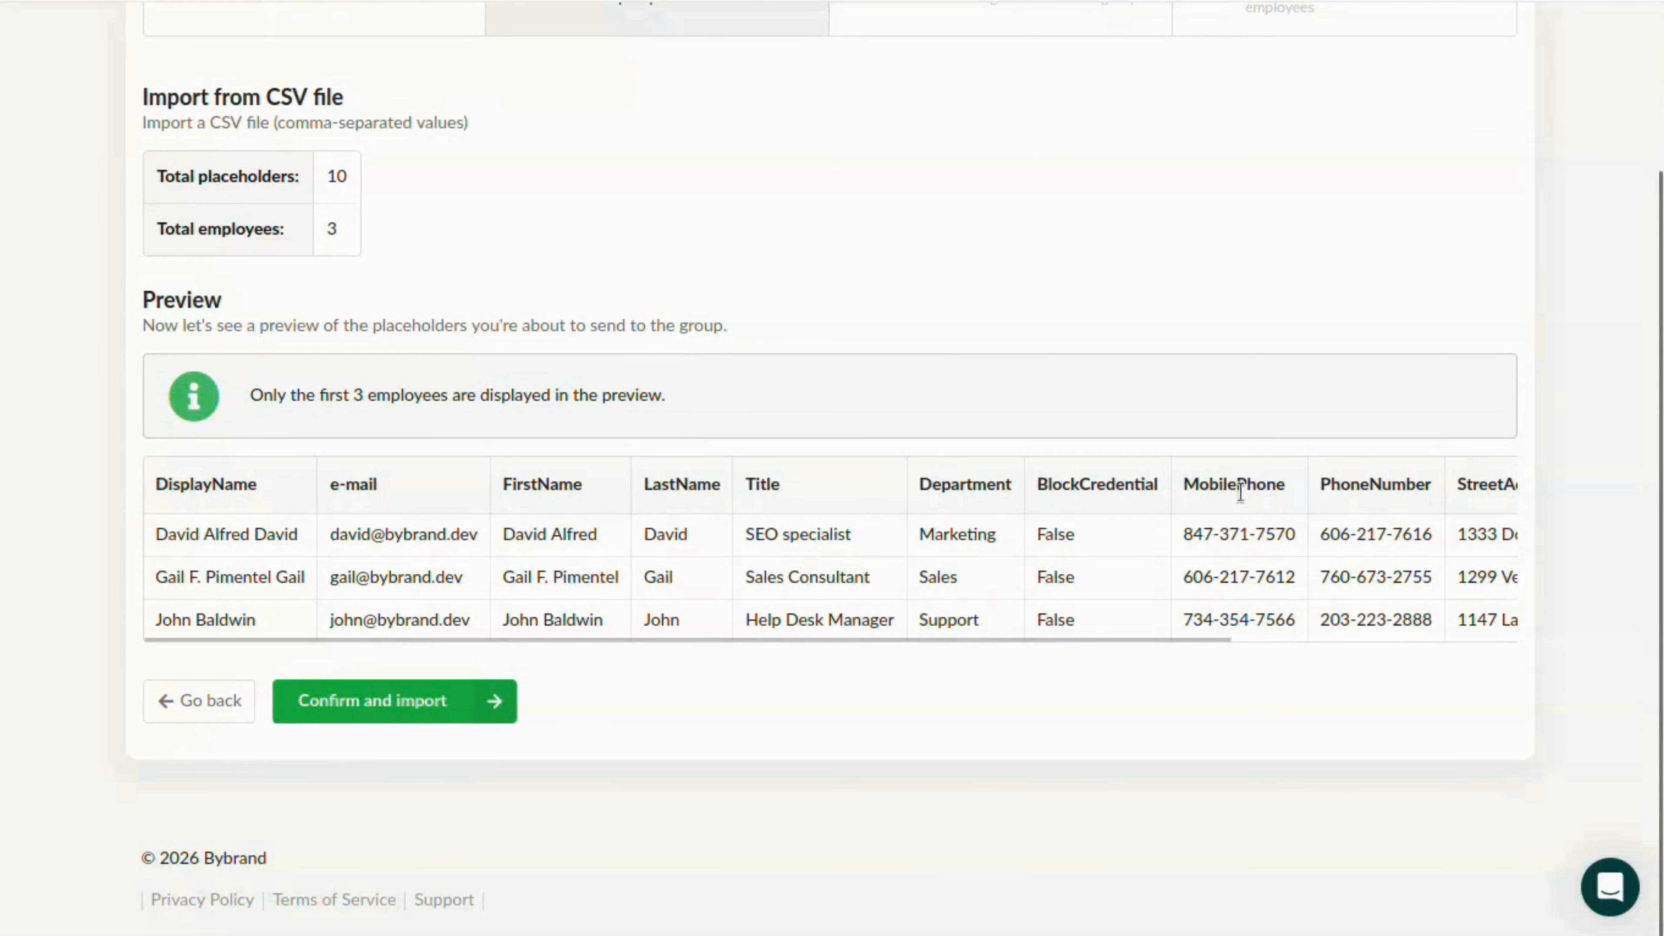
pyautogui.scroll(3, 452, 581)
pyautogui.scroll(-3, 453, 580)
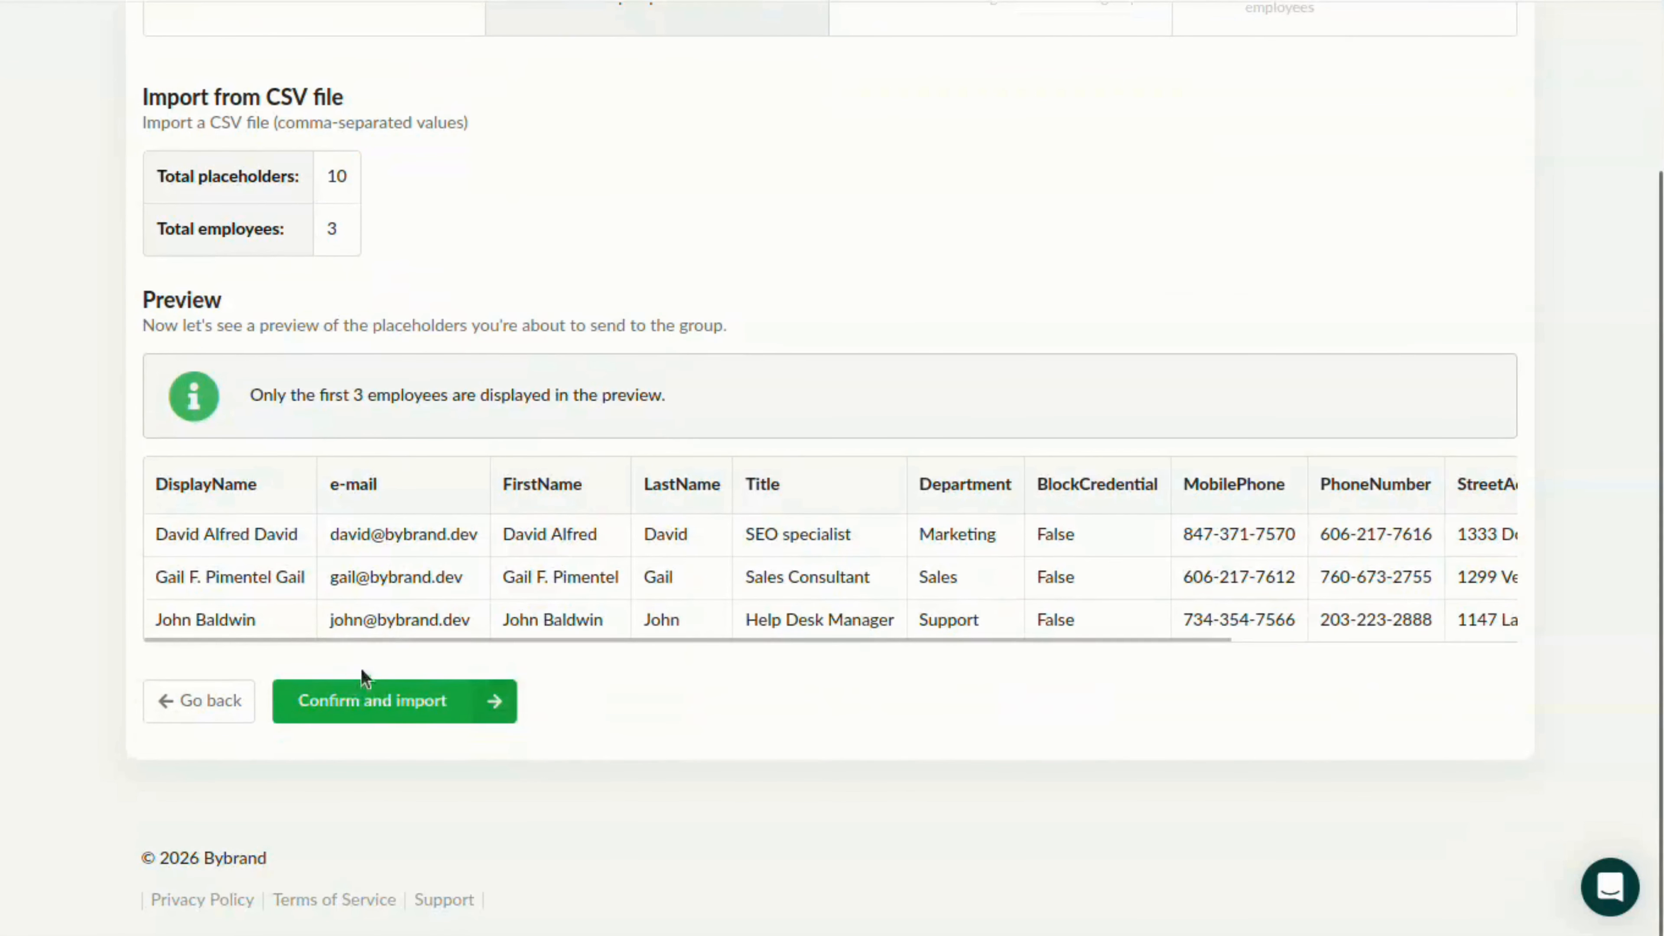
pyautogui.click(367, 705)
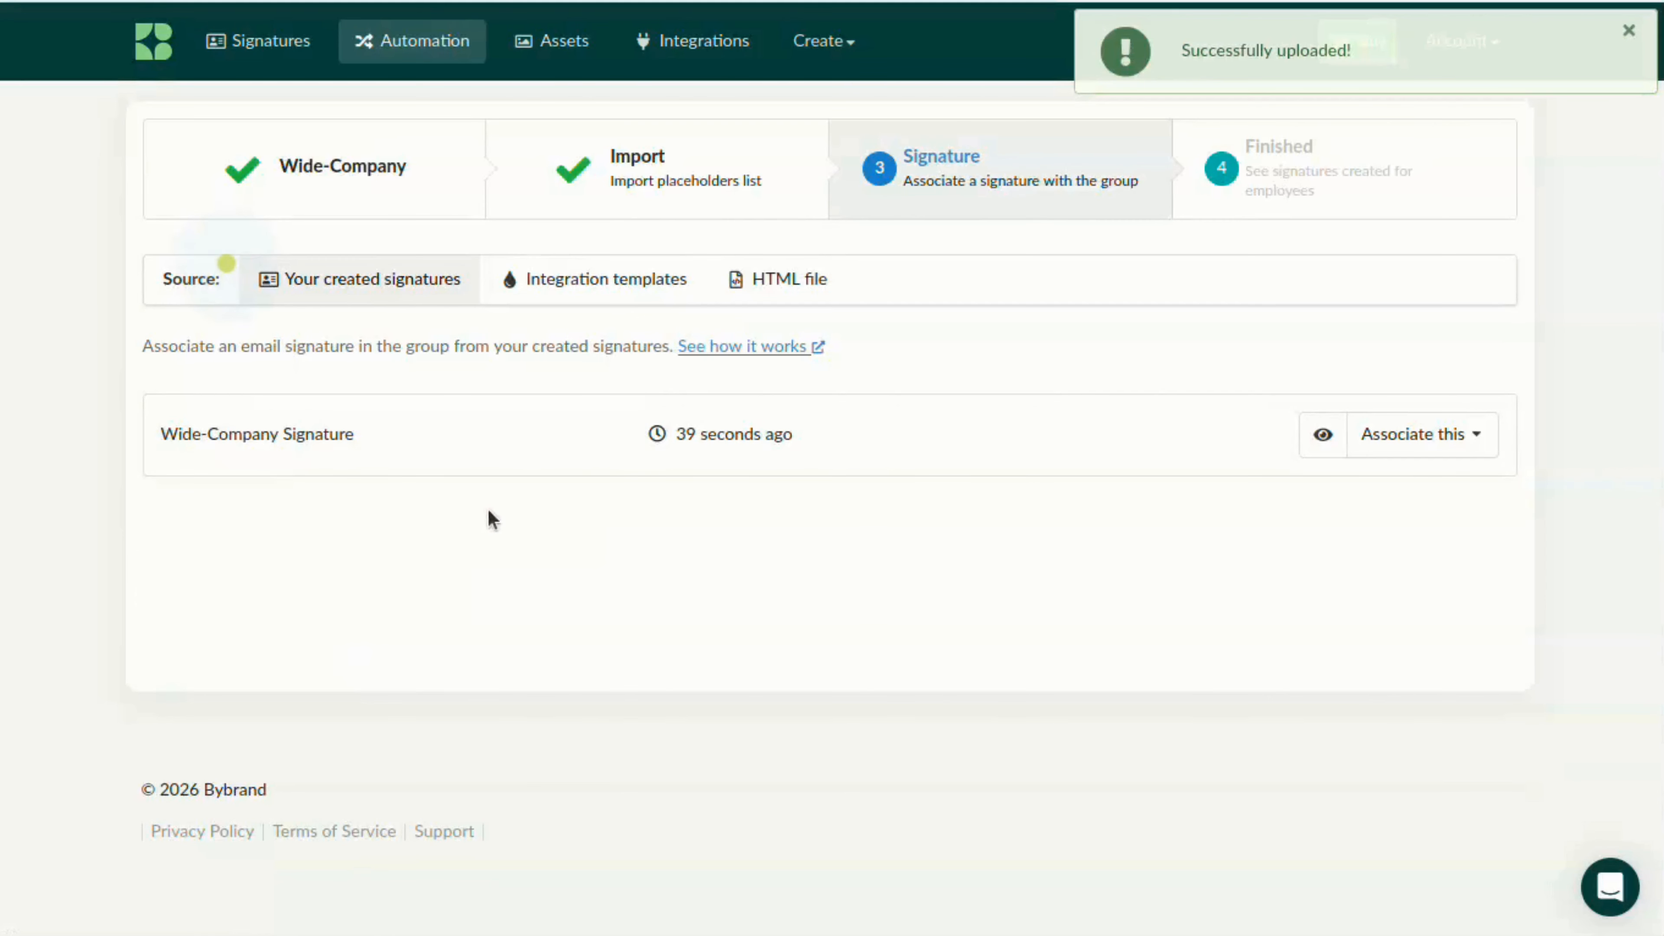
# Preview the Wide-Company Signature and associate it with the employee group
pyautogui.click(1321, 435)
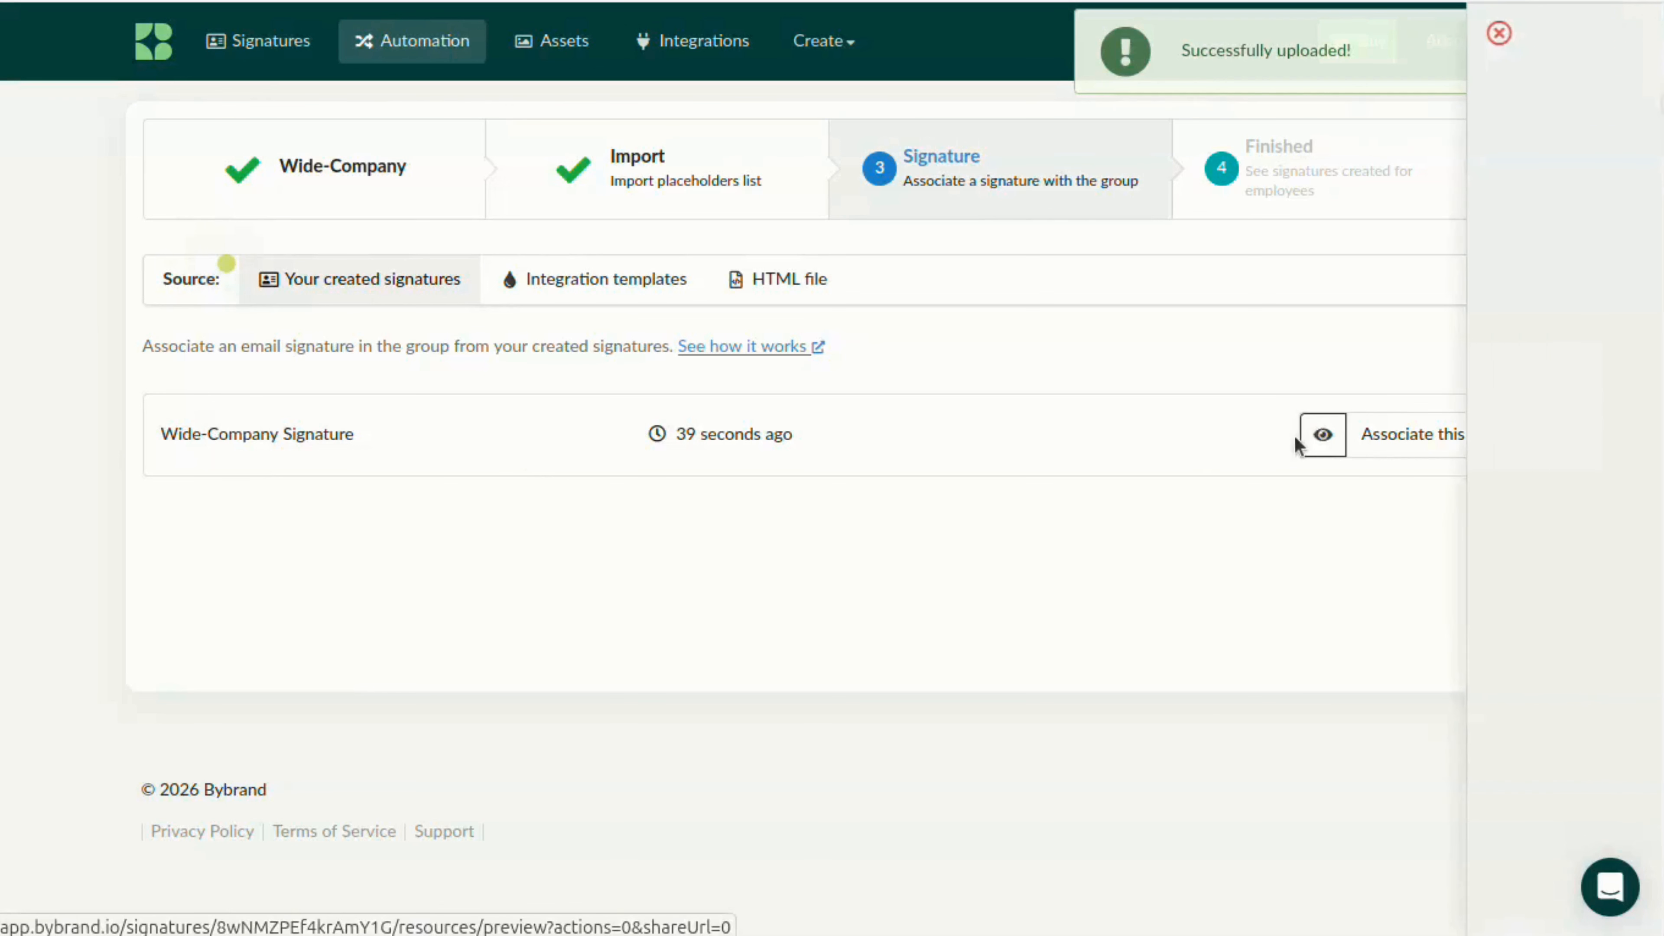
pyautogui.scroll(-5, 1338, 297)
pyautogui.scroll(5, 1337, 297)
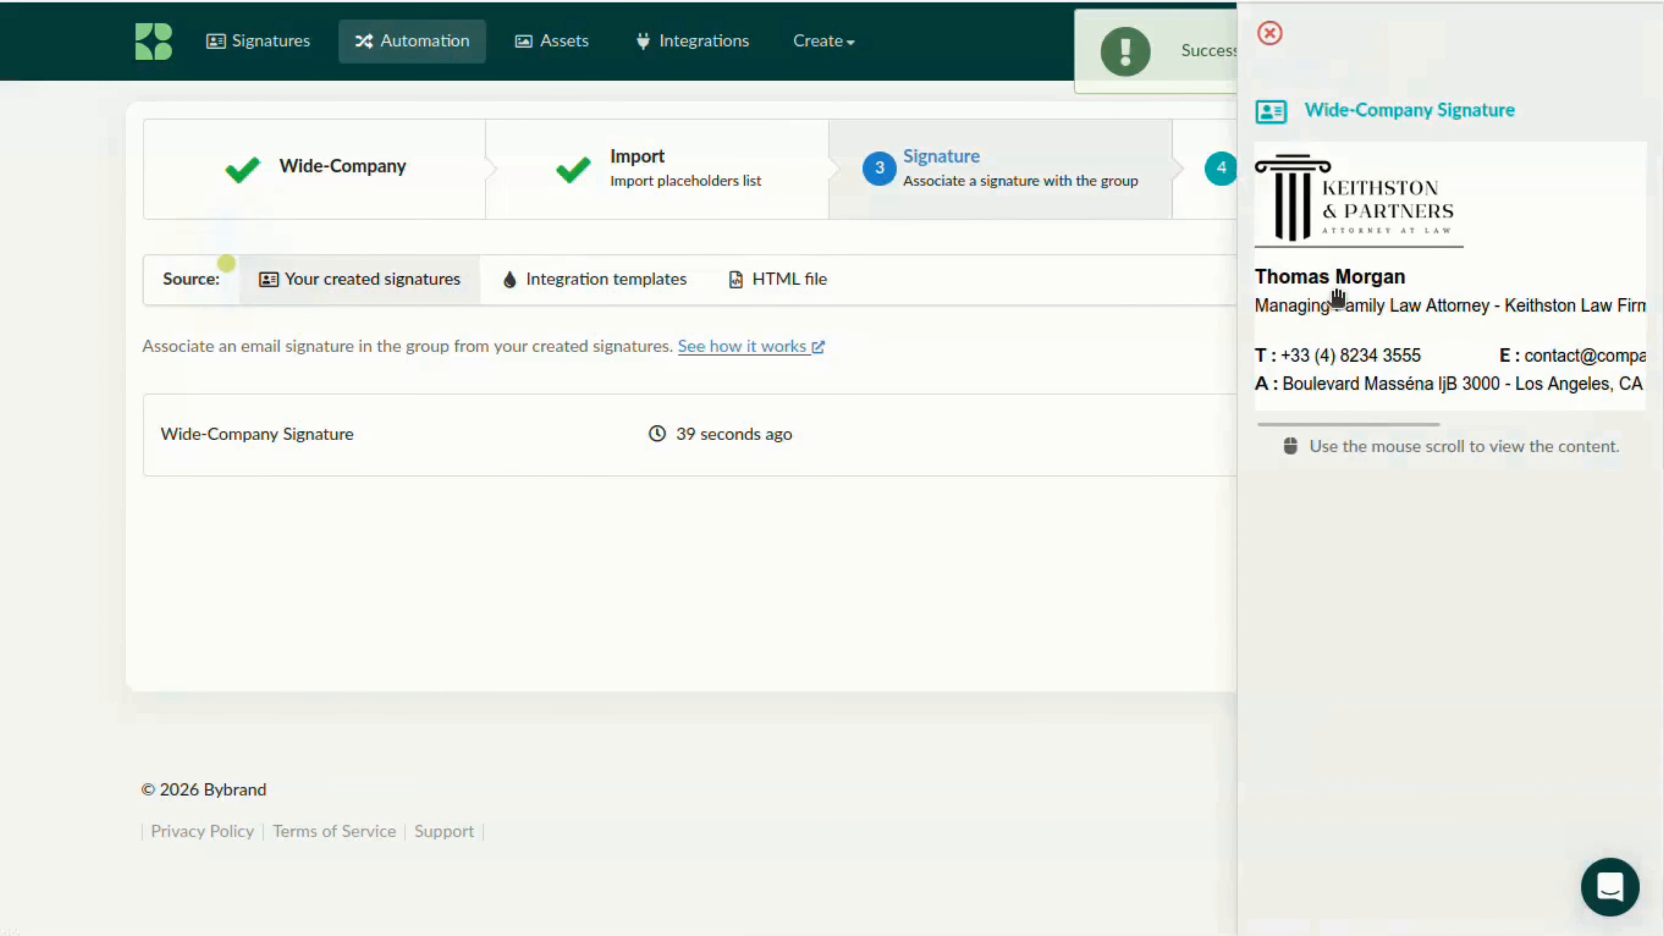
pyautogui.click(1138, 484)
pyautogui.click(1402, 434)
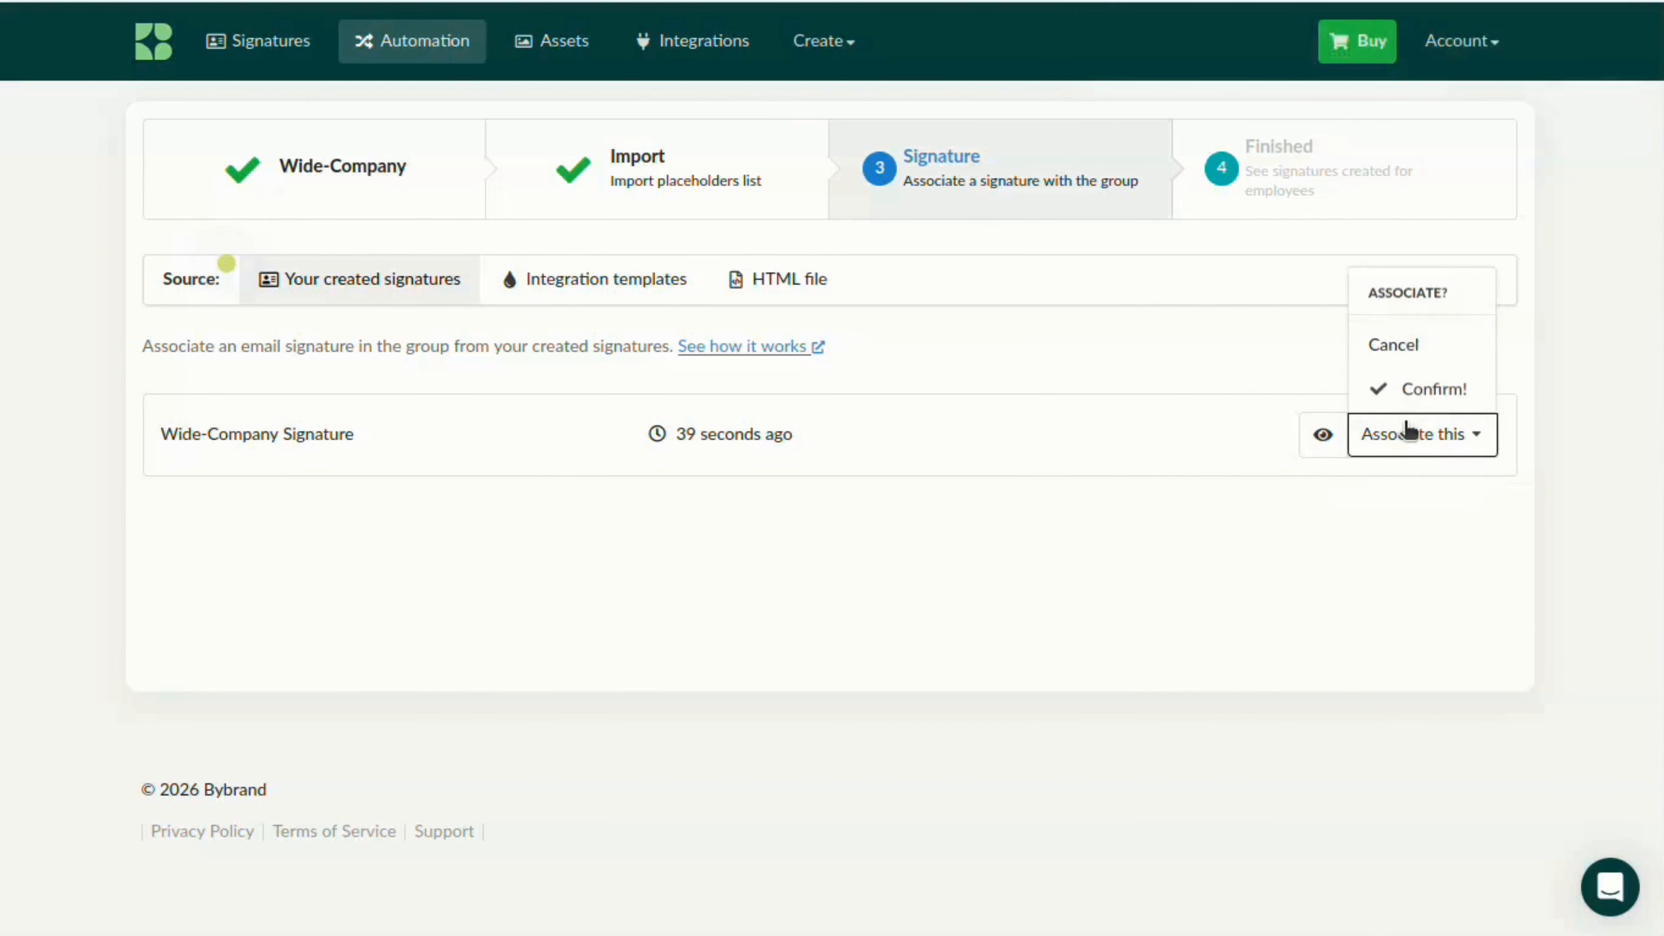
pyautogui.click(1421, 391)
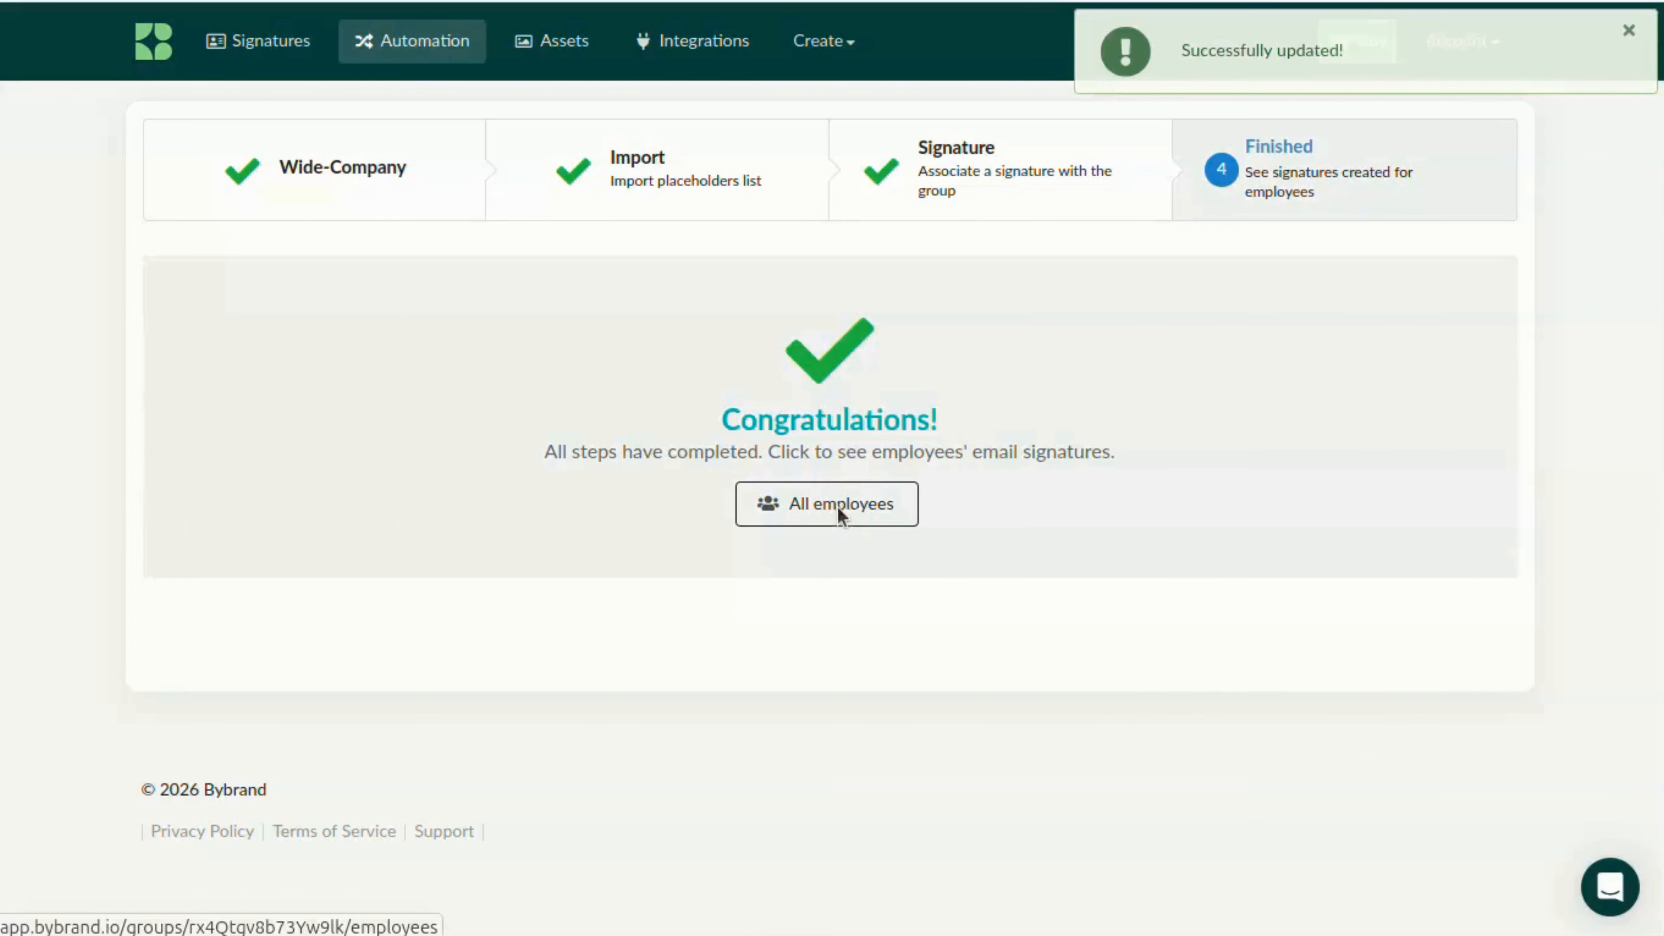
# Open the group's full employee list and preview the generated email signature of each employee
pyautogui.click(837, 507)
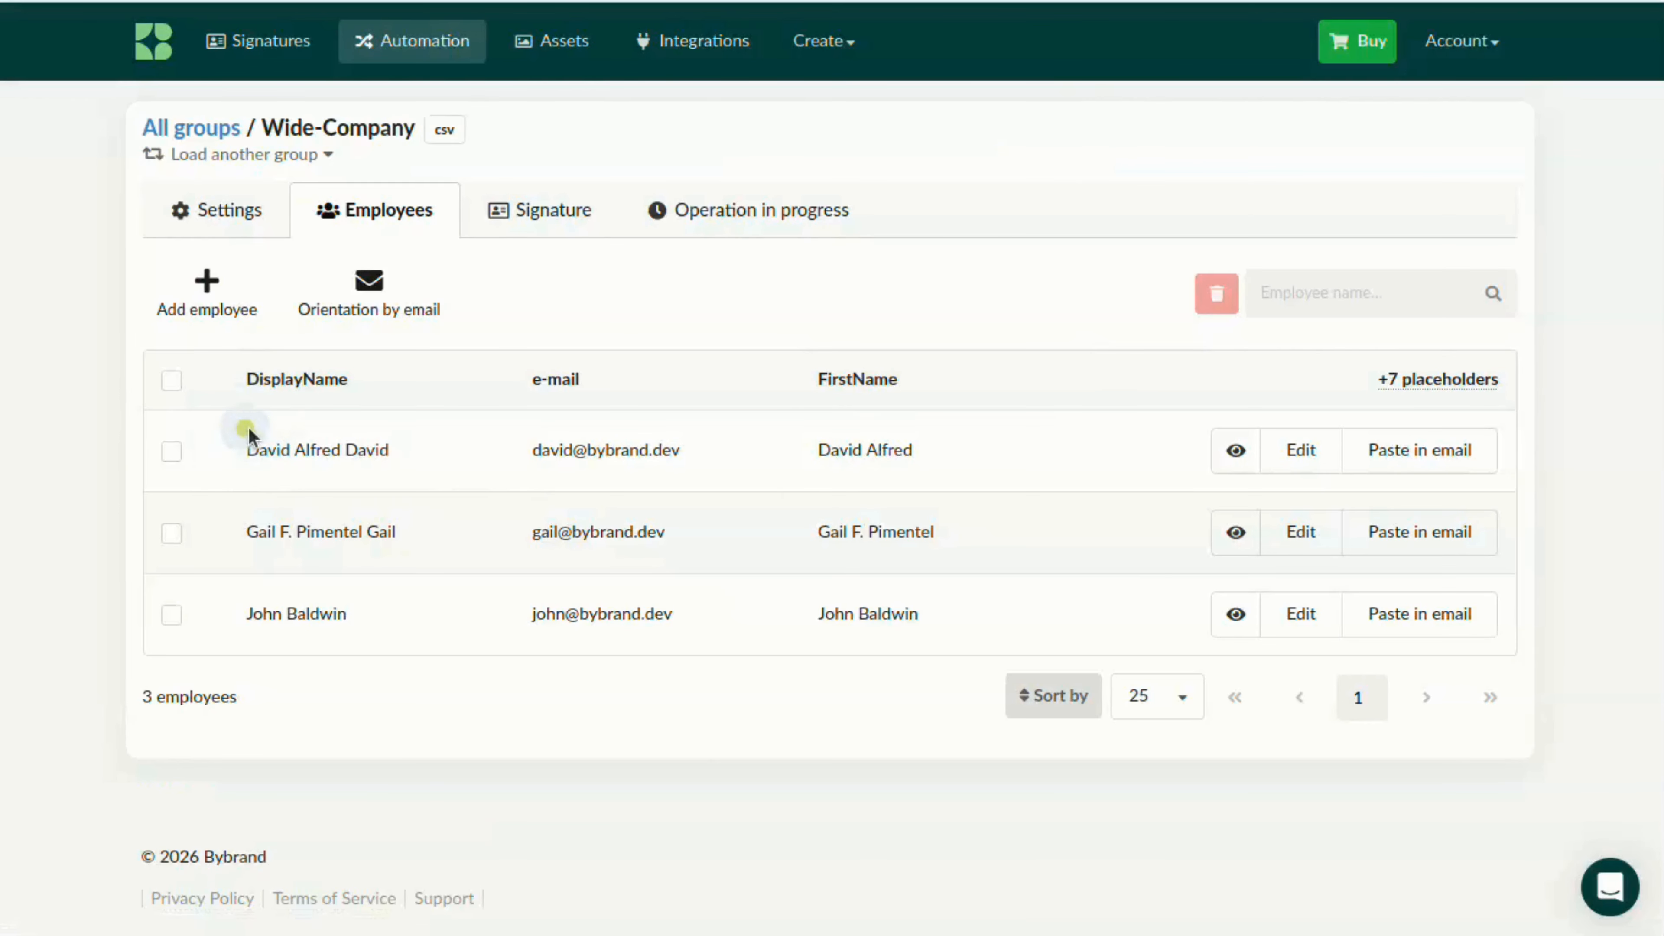
pyautogui.click(1232, 452)
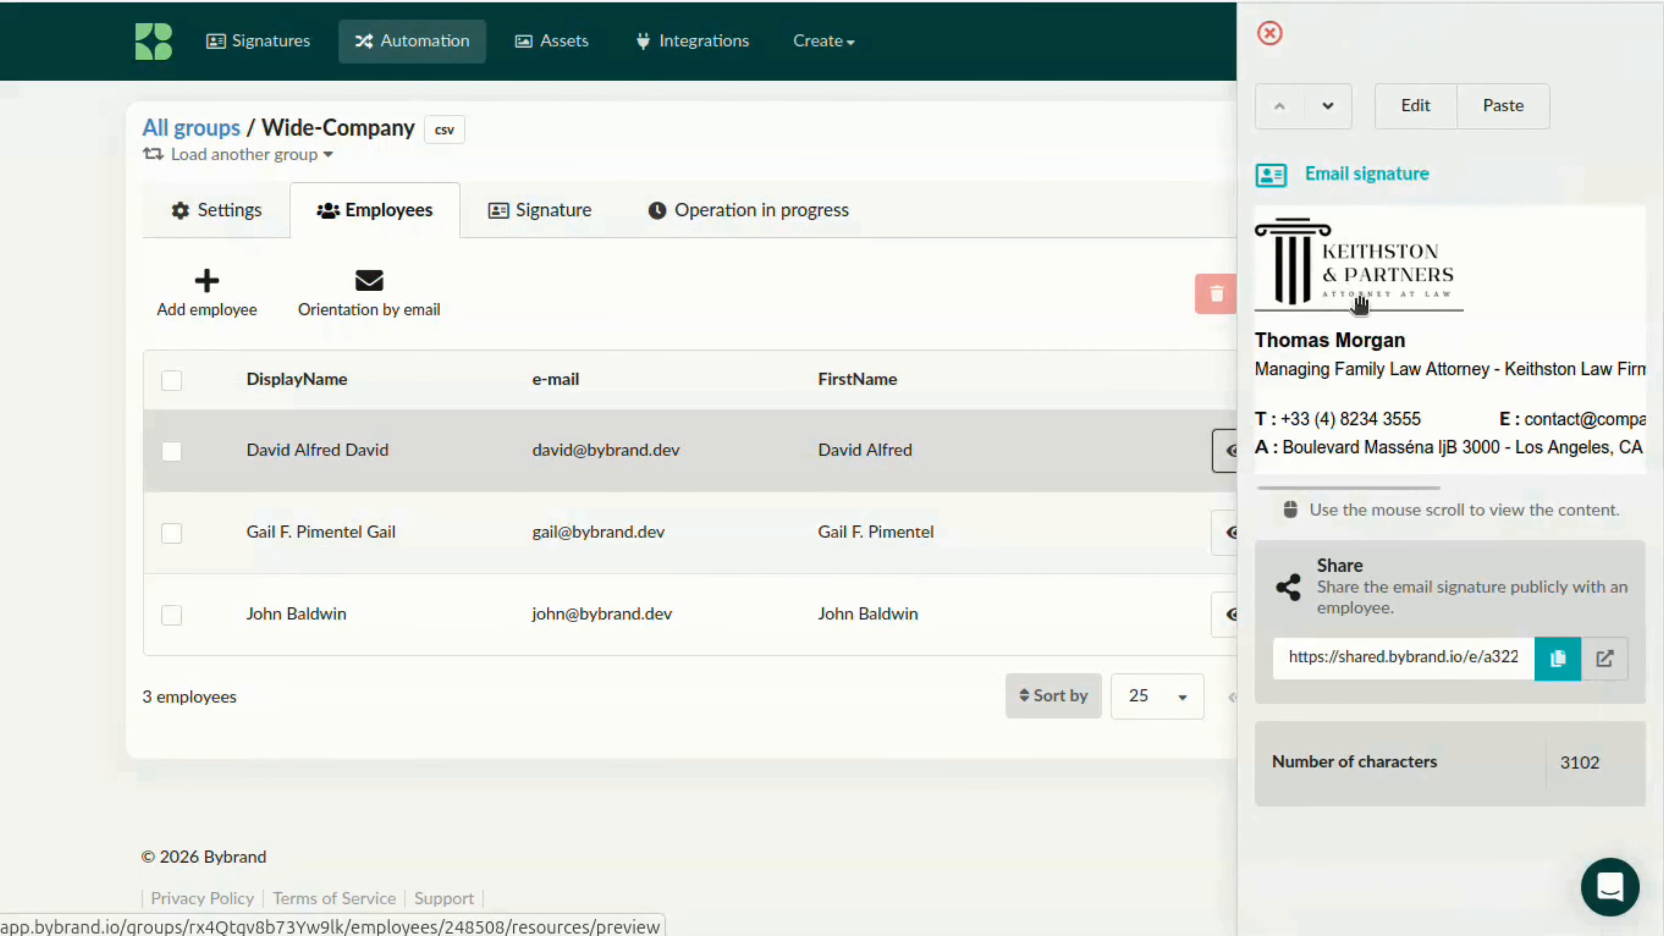
pyautogui.click(1327, 118)
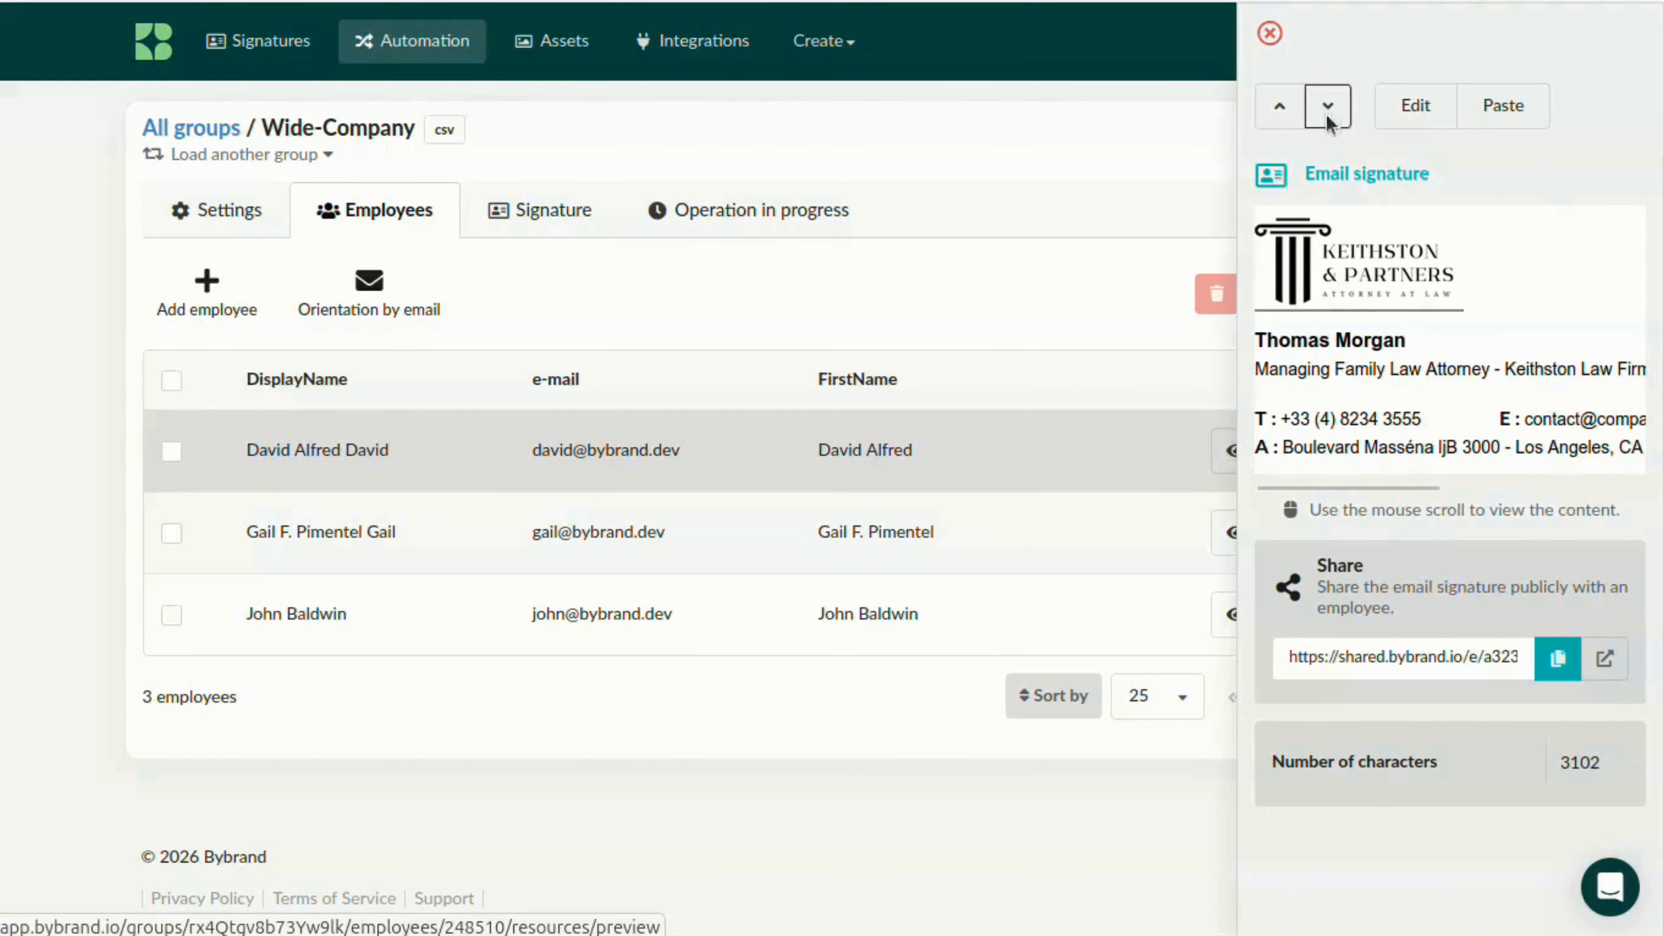
pyautogui.click(1327, 118)
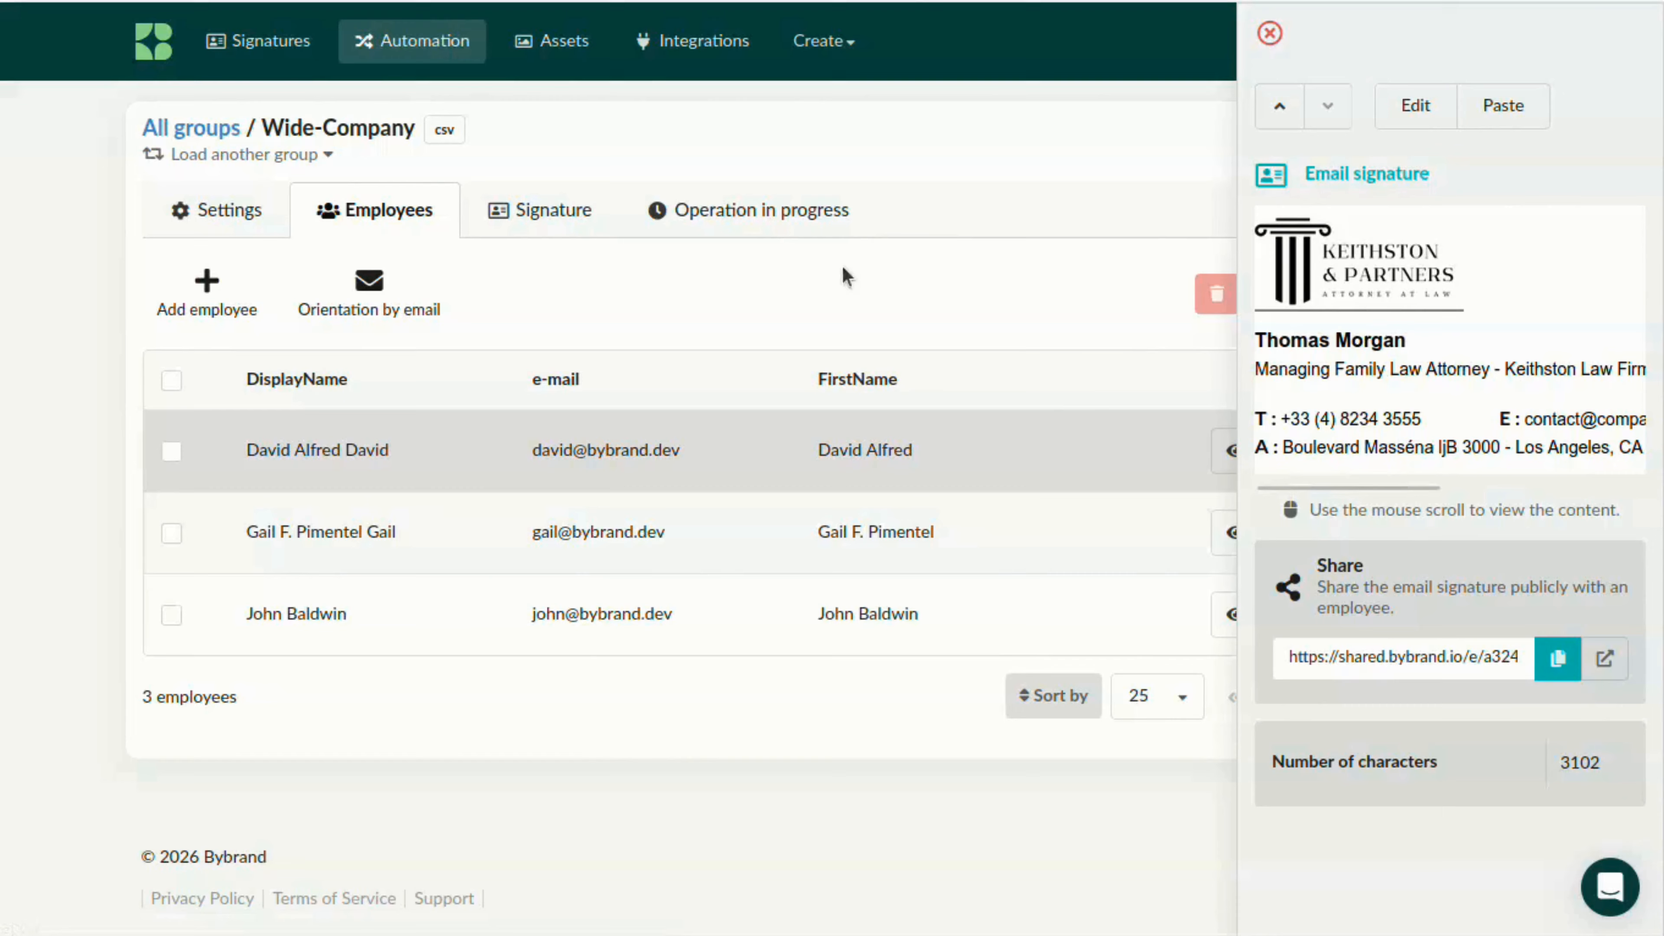
# Edit the group's associated signature, replacing the sample name line with the {{DisplayName}} placeholder
pyautogui.click(566, 211)
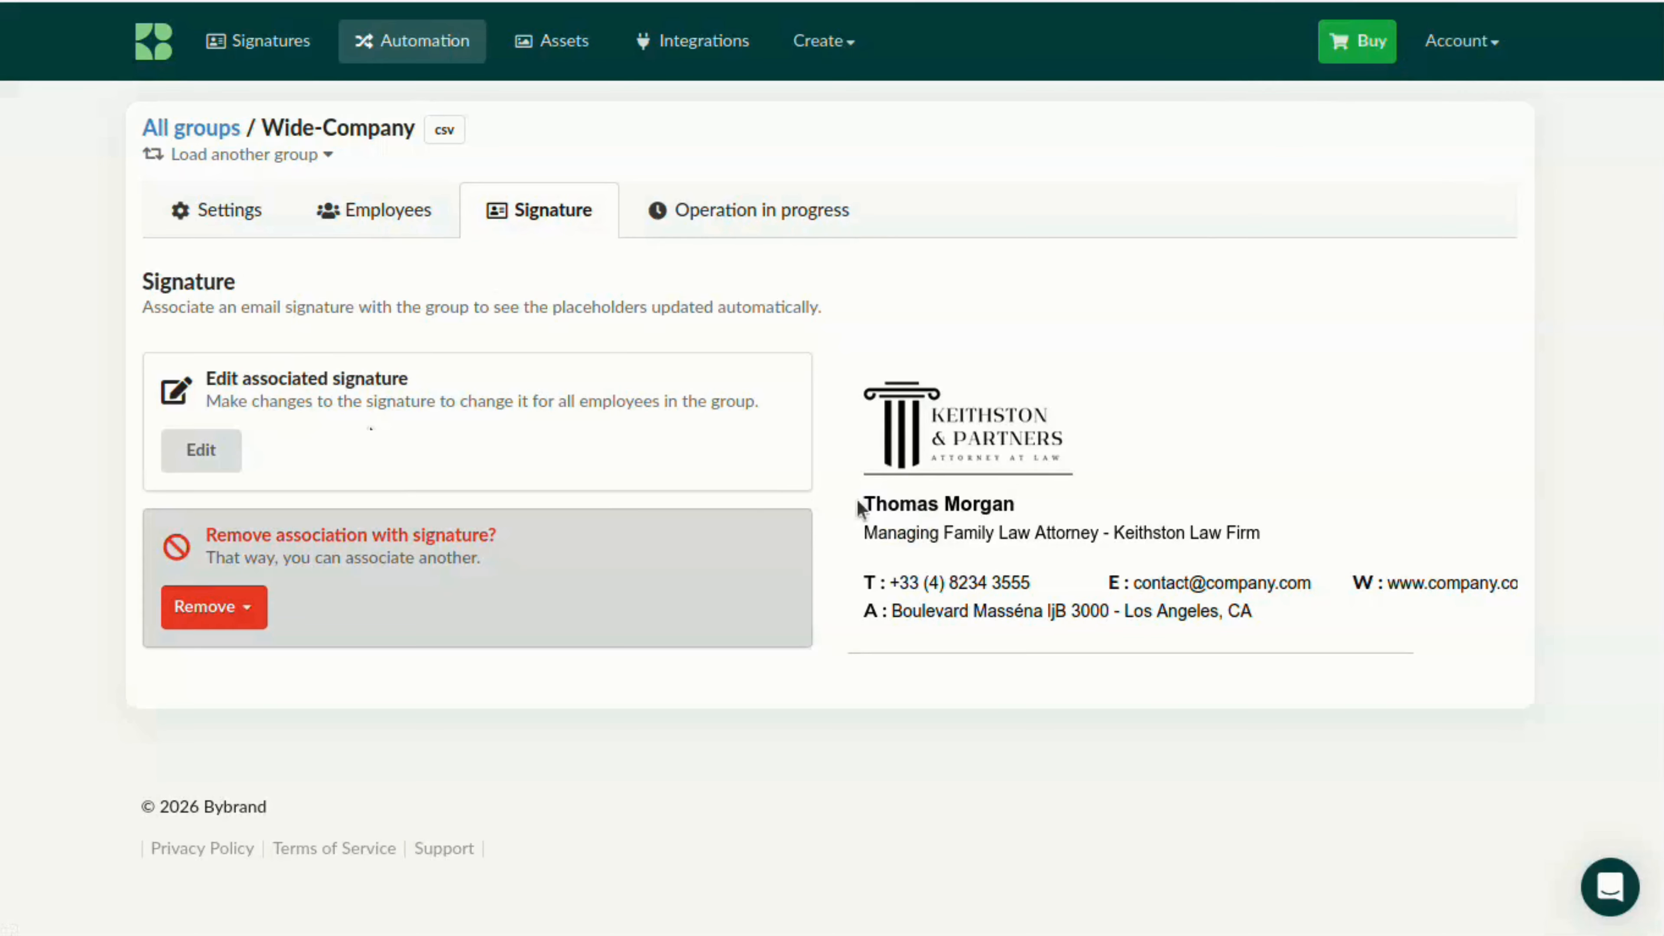
pyautogui.click(196, 450)
pyautogui.click(792, 542)
pyautogui.hotkey('shift', 'Left')
pyautogui.hotkey('shift', 'Left')
pyautogui.hotkey('shift', 'Left')
pyautogui.hotkey('shift', 'Left')
pyautogui.hotkey('shift', 'Left')
pyautogui.hotkey('shift', 'Left')
pyautogui.hotkey('shift', 'Left')
pyautogui.hotkey('shift', 'Left')
pyautogui.hotkey('shift', 'Left')
pyautogui.hotkey('shift', 'Left')
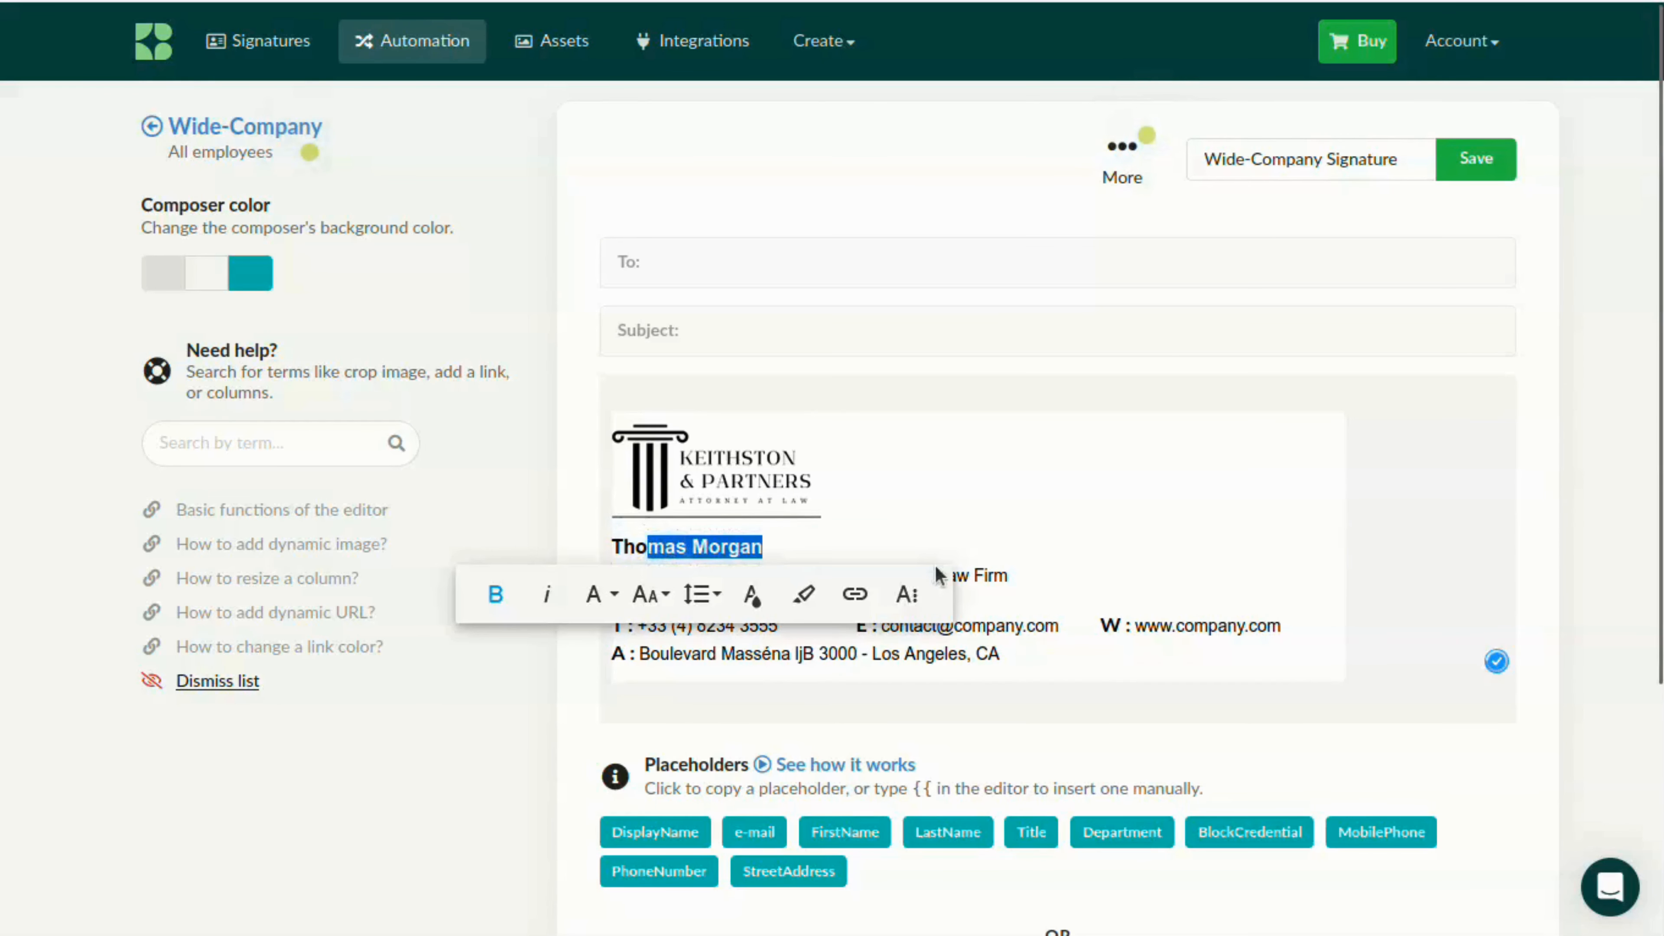
pyautogui.press('BackSpace')
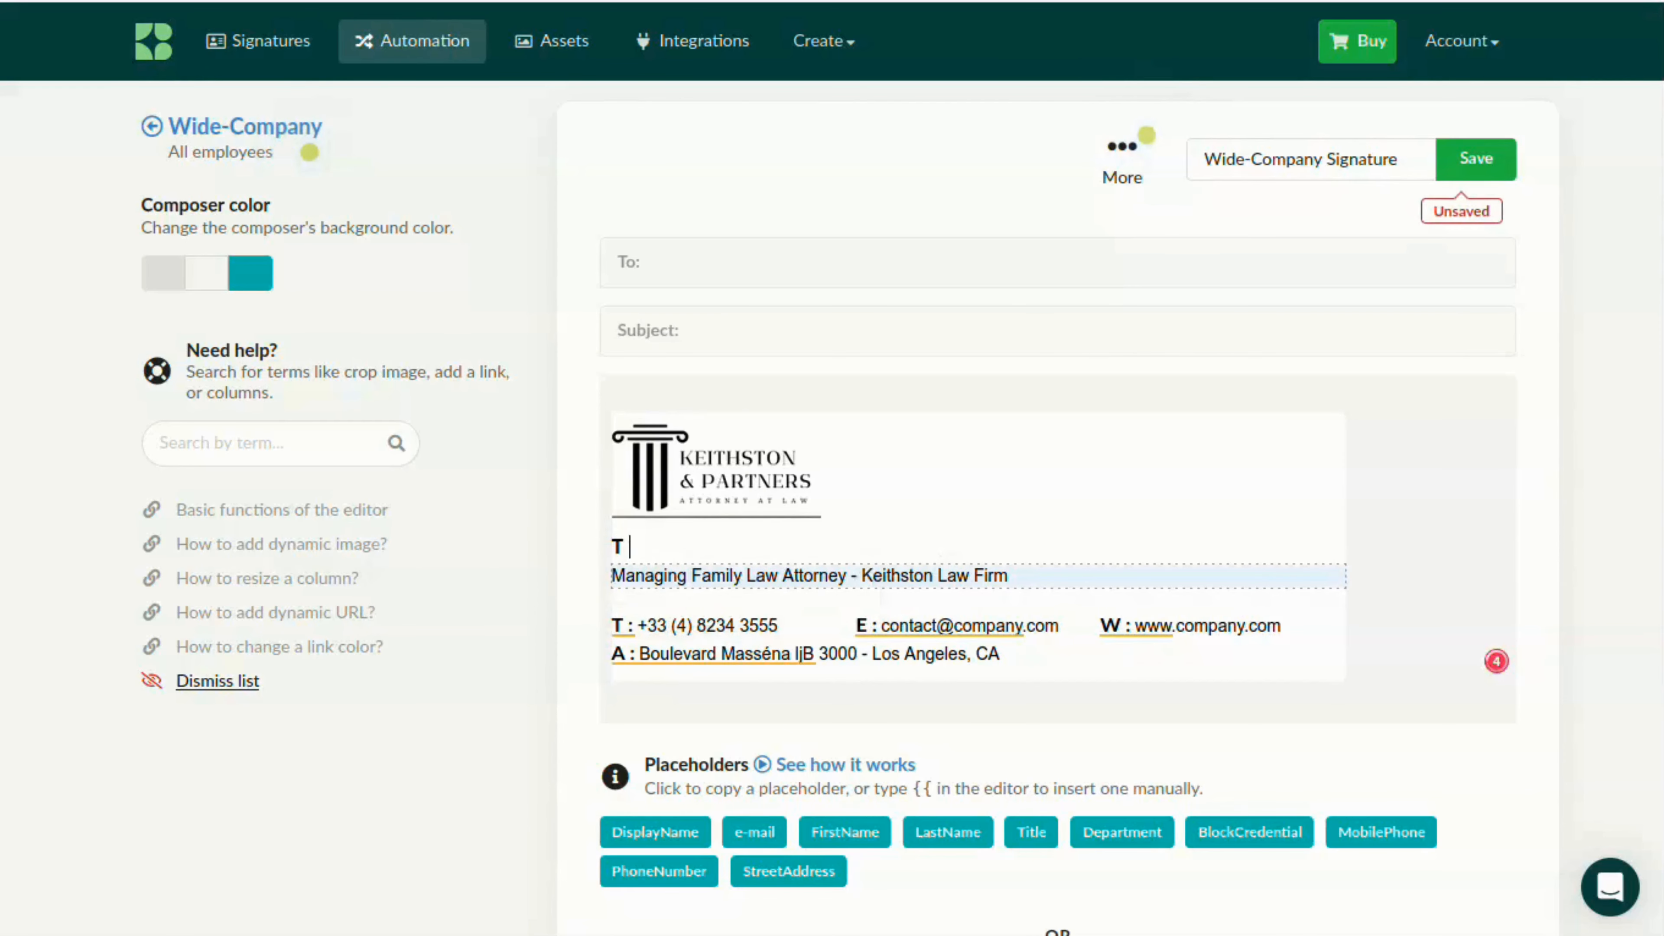
pyautogui.write('{{')
pyautogui.press('Return')
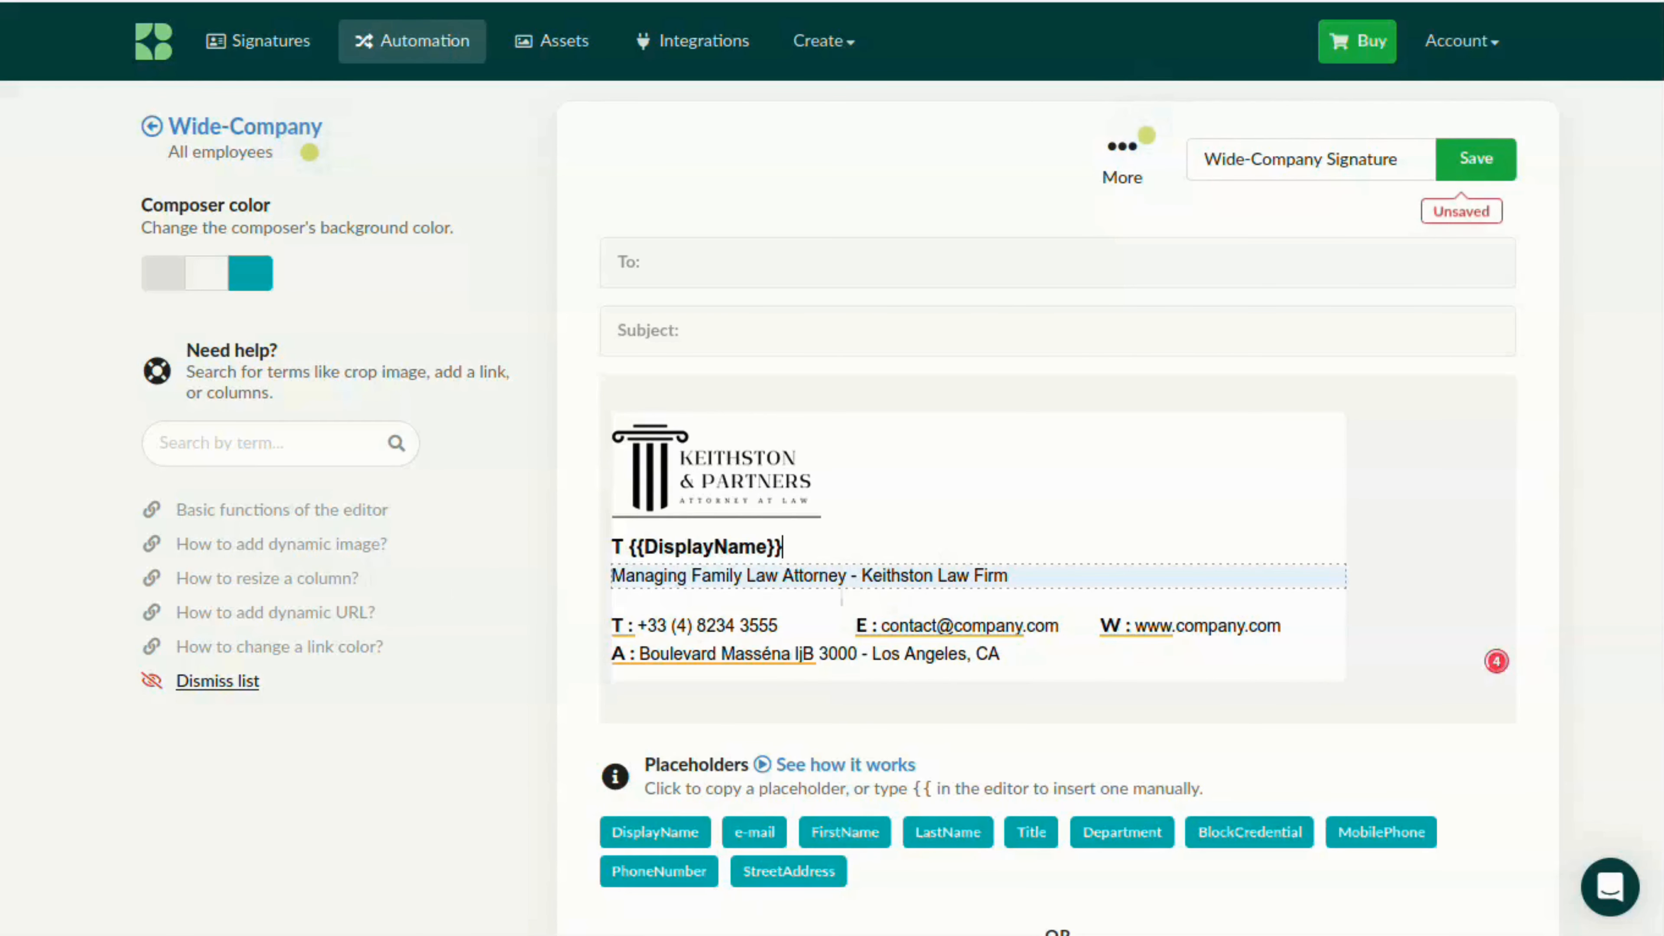
pyautogui.click(631, 549)
pyautogui.press('BackSpace')
pyautogui.press('BackSpace')
# Replace the job title and firm line with {{Title}} | {{Department}}
pyautogui.moveTo(1016, 576); pyautogui.dragTo(681, 577)
pyautogui.press('BackSpace')
pyautogui.press('BackSpace')
pyautogui.press('BackSpace')
pyautogui.press('BackSpace')
pyautogui.press('BackSpace')
pyautogui.press('BackSpace')
pyautogui.press('BackSpace')
pyautogui.press('BackSpace')
pyautogui.press('BackSpace')
pyautogui.write('{{')
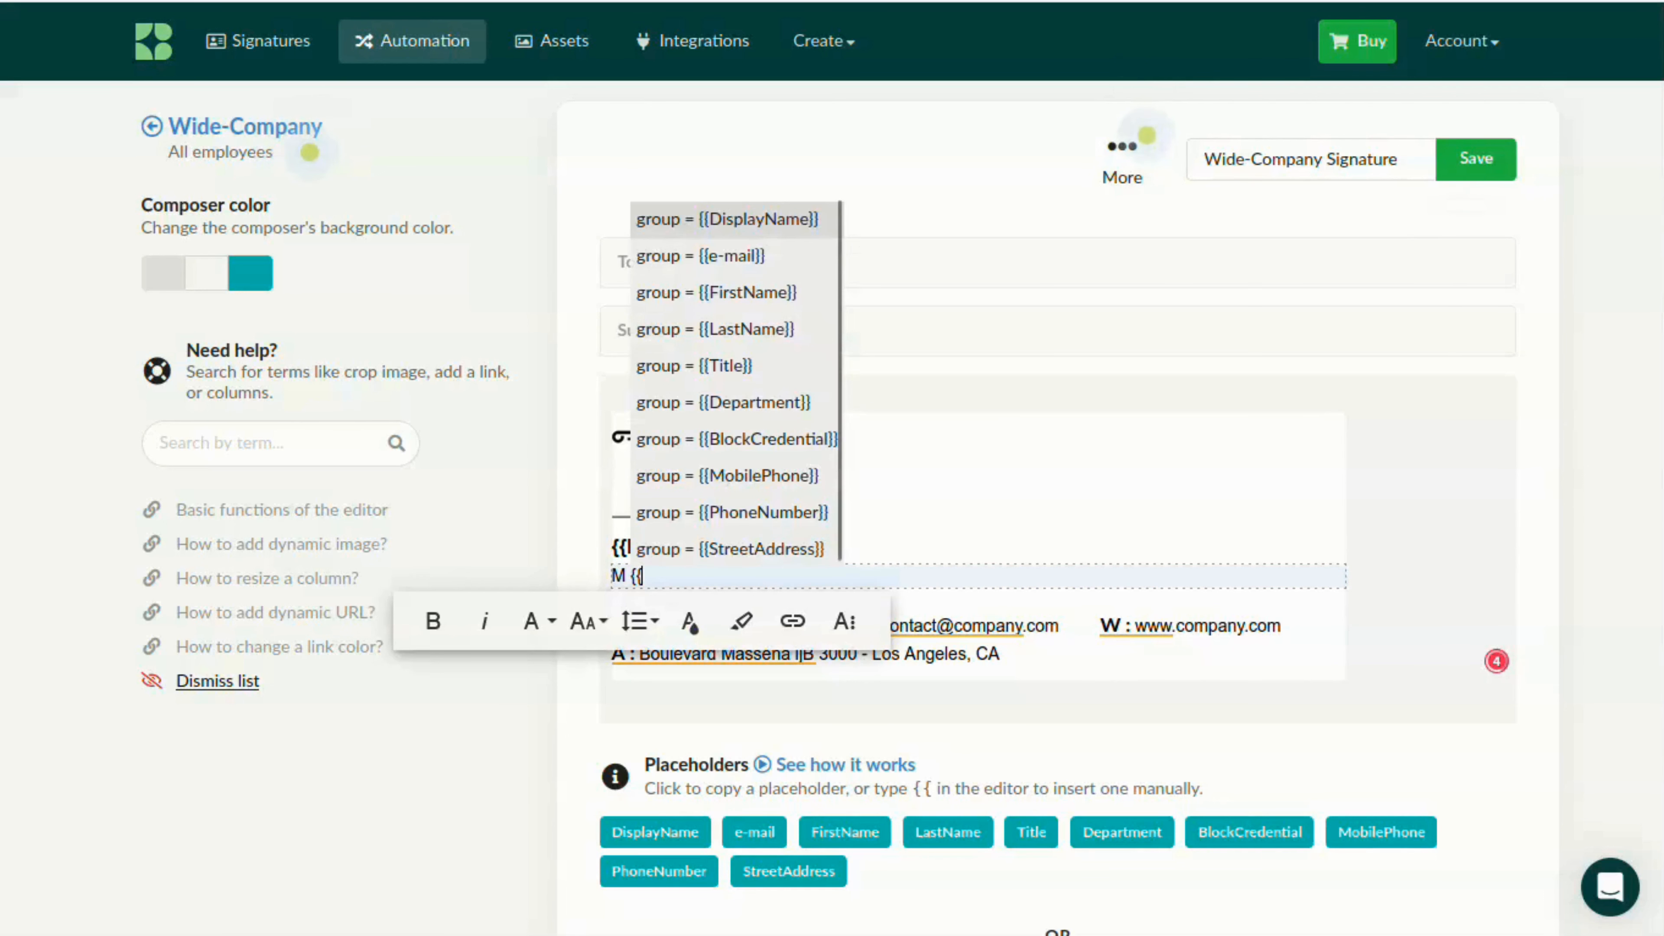
pyautogui.click(732, 364)
pyautogui.write('| {{')
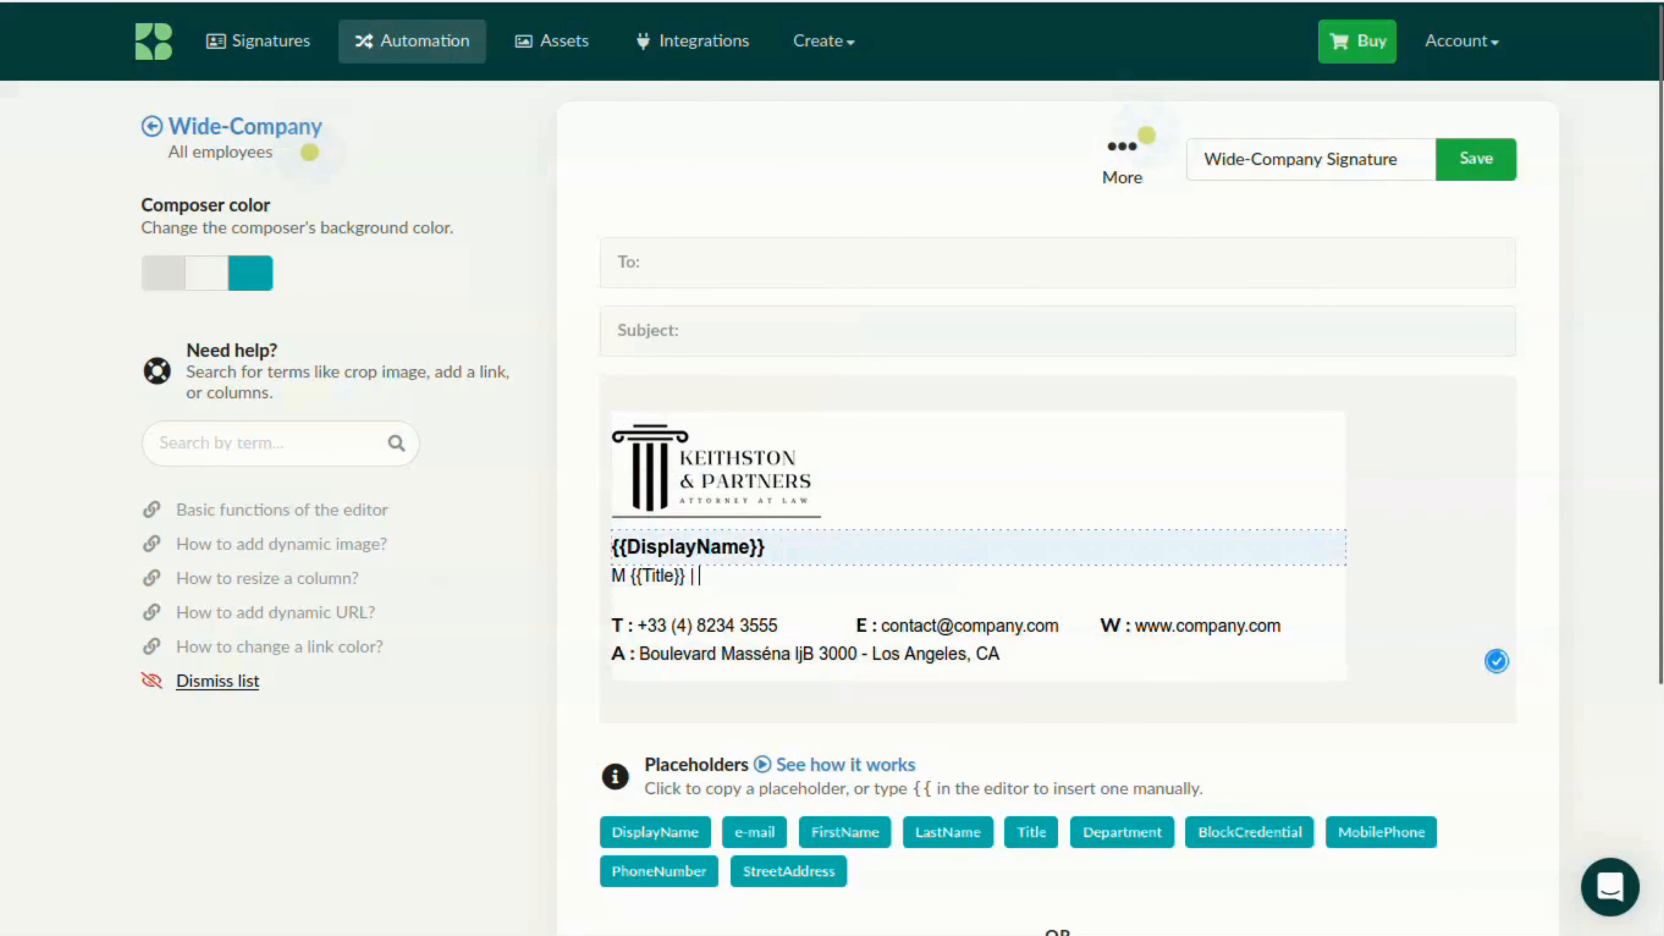
pyautogui.click(814, 406)
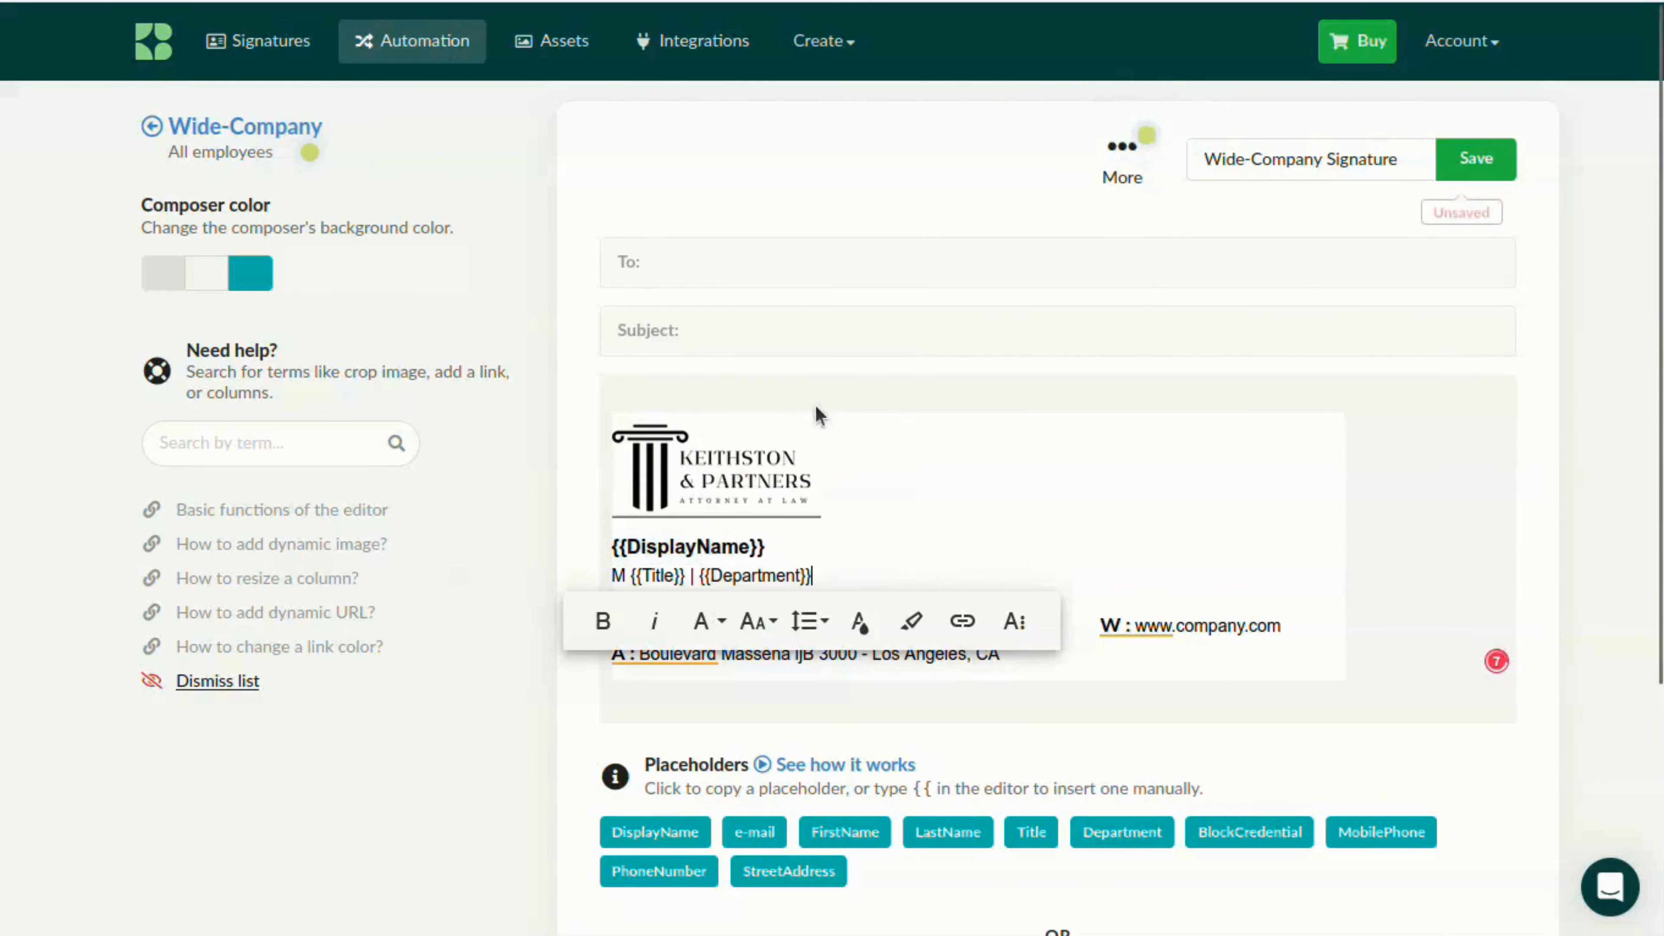
pyautogui.click(629, 577)
pyautogui.press('BackSpace')
pyautogui.press('BackSpace')
# Replace the sample phone number after "T :" with +1 {{PhoneNumber}}
pyautogui.click(779, 627)
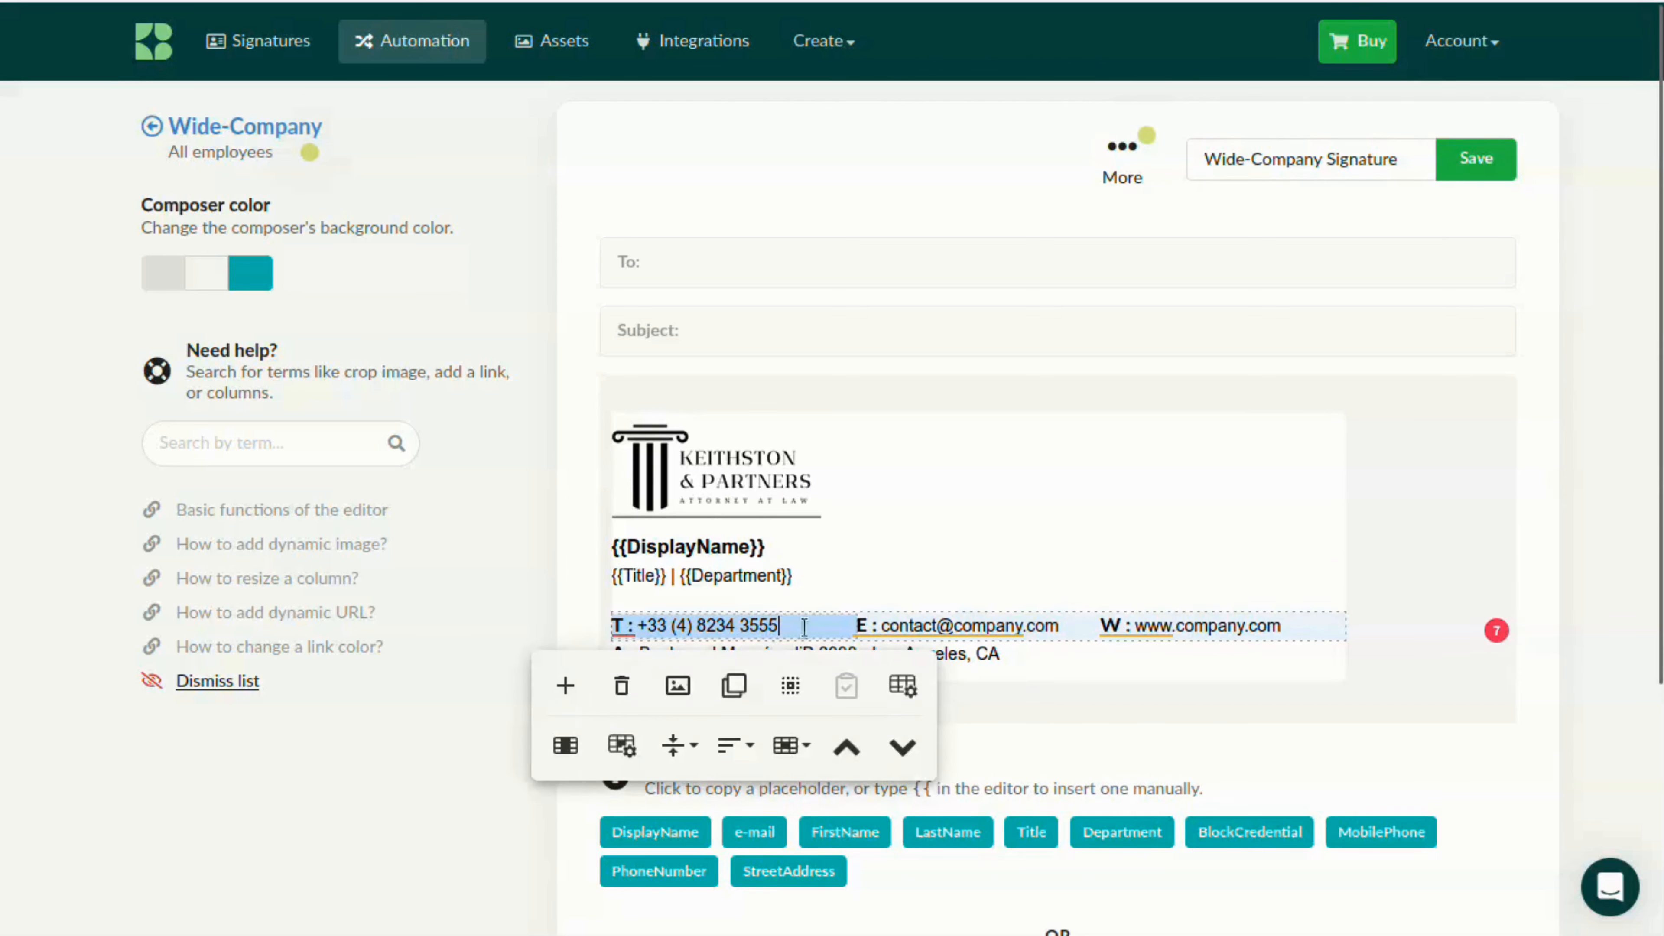
pyautogui.press('BackSpace')
pyautogui.press('BackSpace')
pyautogui.press('BackSpace')
pyautogui.press('BackSpace')
pyautogui.press('BackSpace')
pyautogui.press('BackSpace')
pyautogui.press('BackSpace')
pyautogui.press('BackSpace')
pyautogui.press('BackSpace')
pyautogui.press('BackSpace')
pyautogui.press('BackSpace')
pyautogui.press('BackSpace')
pyautogui.write('1 {{')
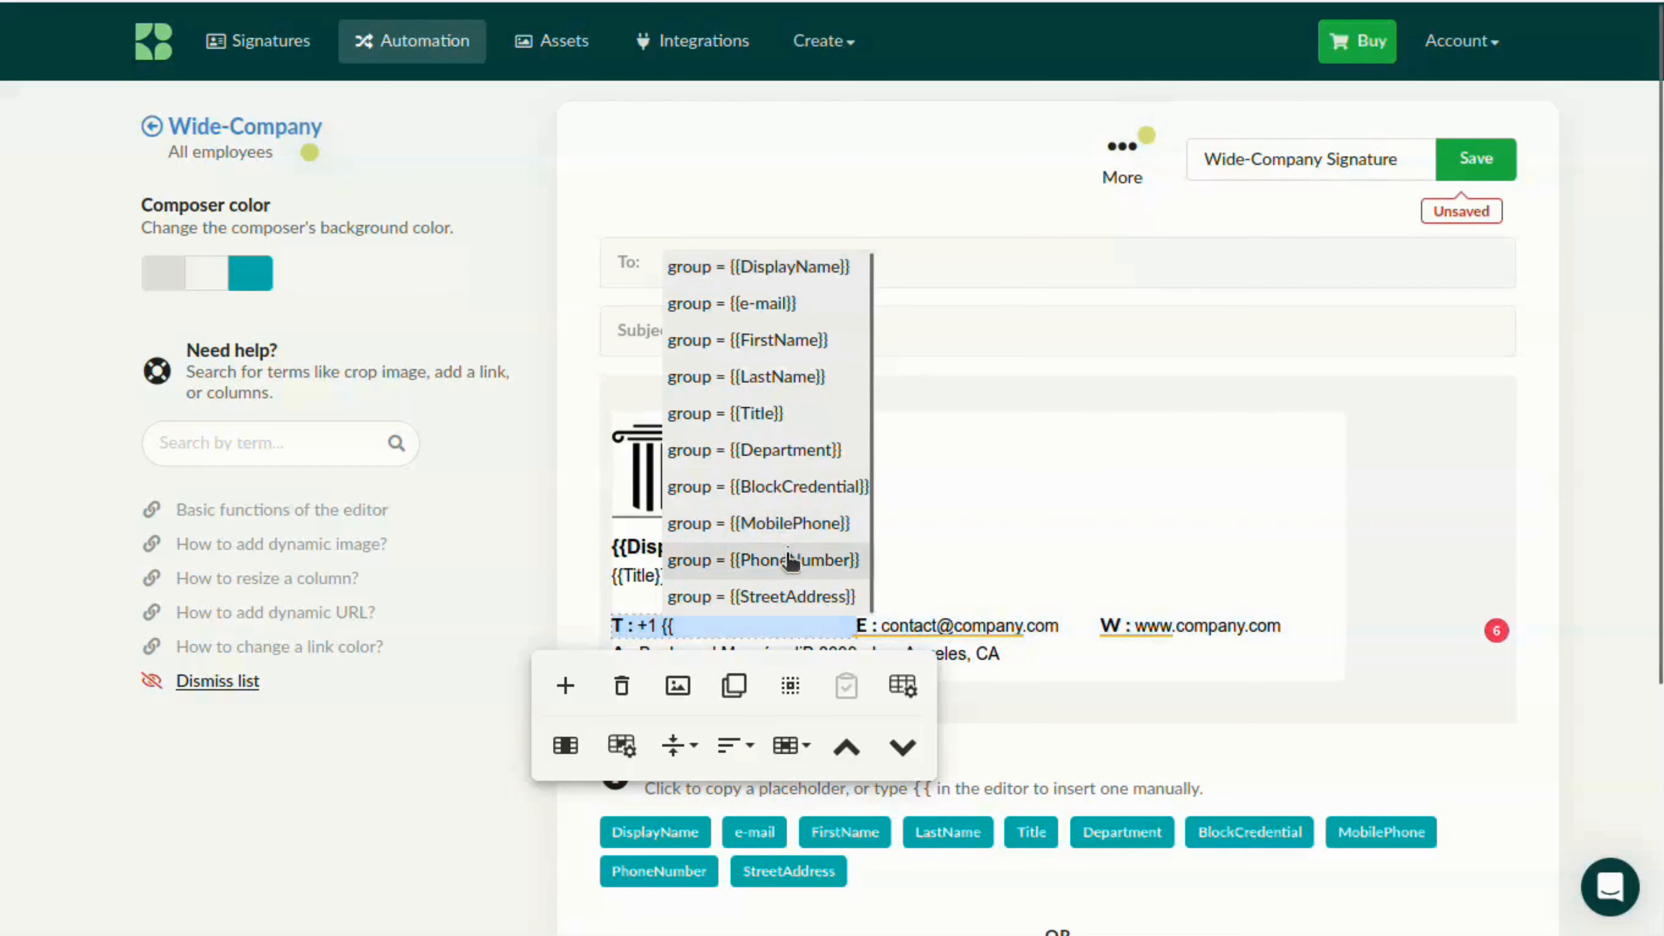
pyautogui.click(786, 562)
# Replace the sample email address after "E :" with the {{e-mail}} placeholder
pyautogui.doubleClick(1053, 639)
pyautogui.press('BackSpace')
pyautogui.press('BackSpace')
pyautogui.press('BackSpace')
pyautogui.press('BackSpace')
pyautogui.press('BackSpace')
pyautogui.press('BackSpace')
pyautogui.press('BackSpace')
pyautogui.press('BackSpace')
pyautogui.press('BackSpace')
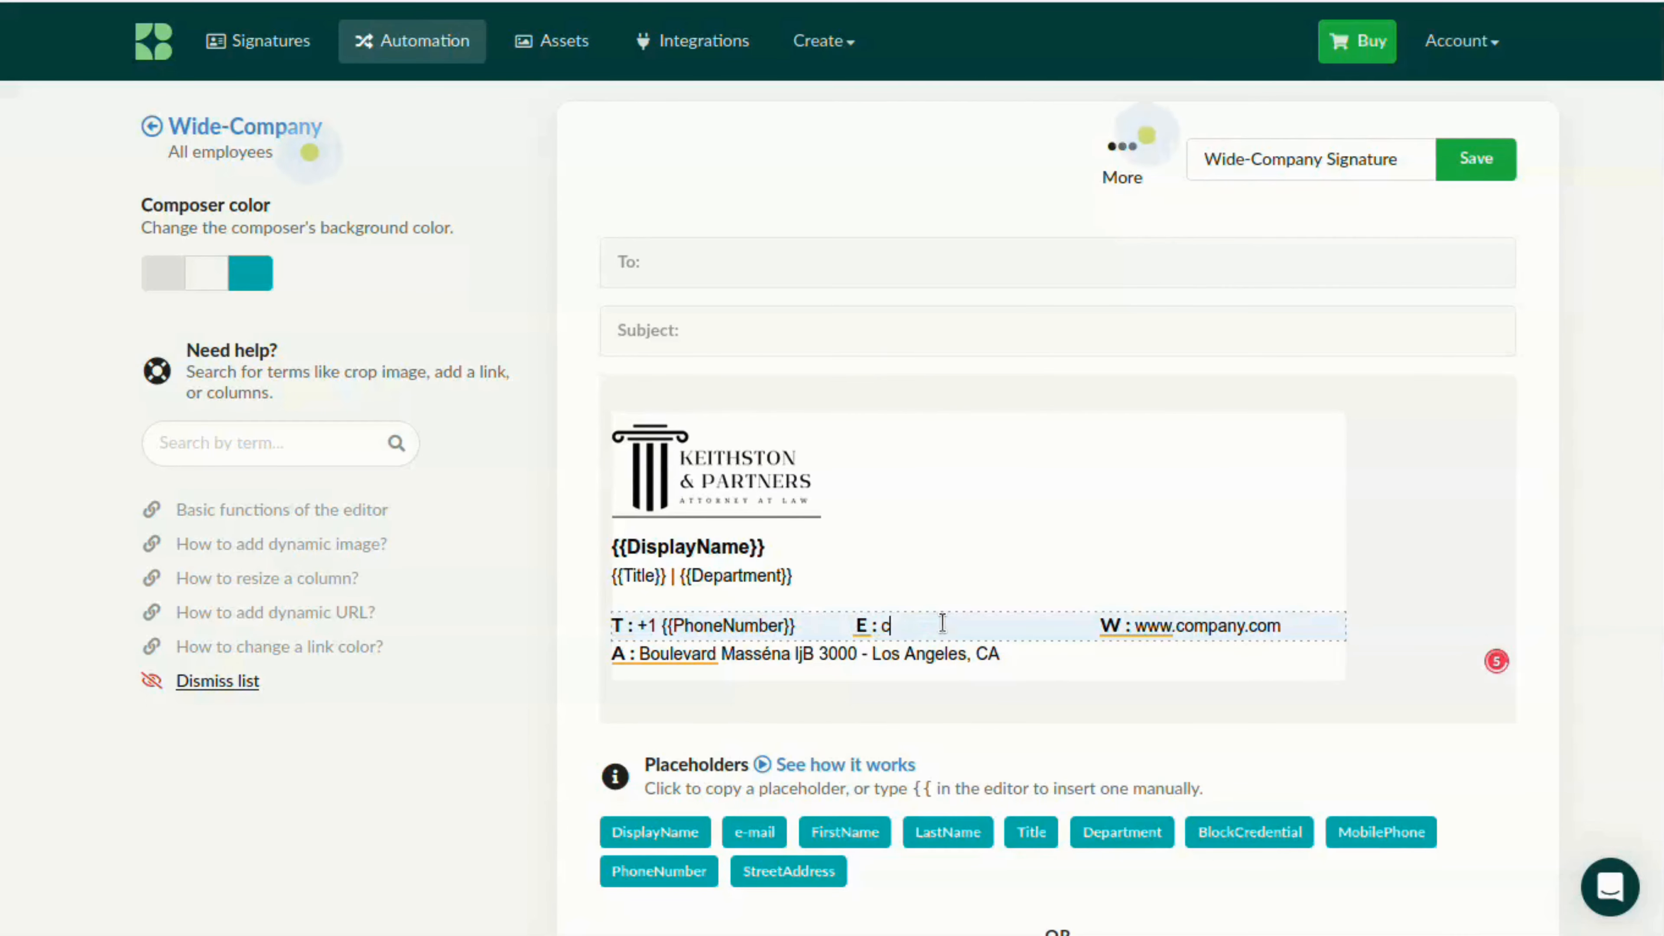
pyautogui.write('{{')
pyautogui.press('Down')
pyautogui.press('Return')
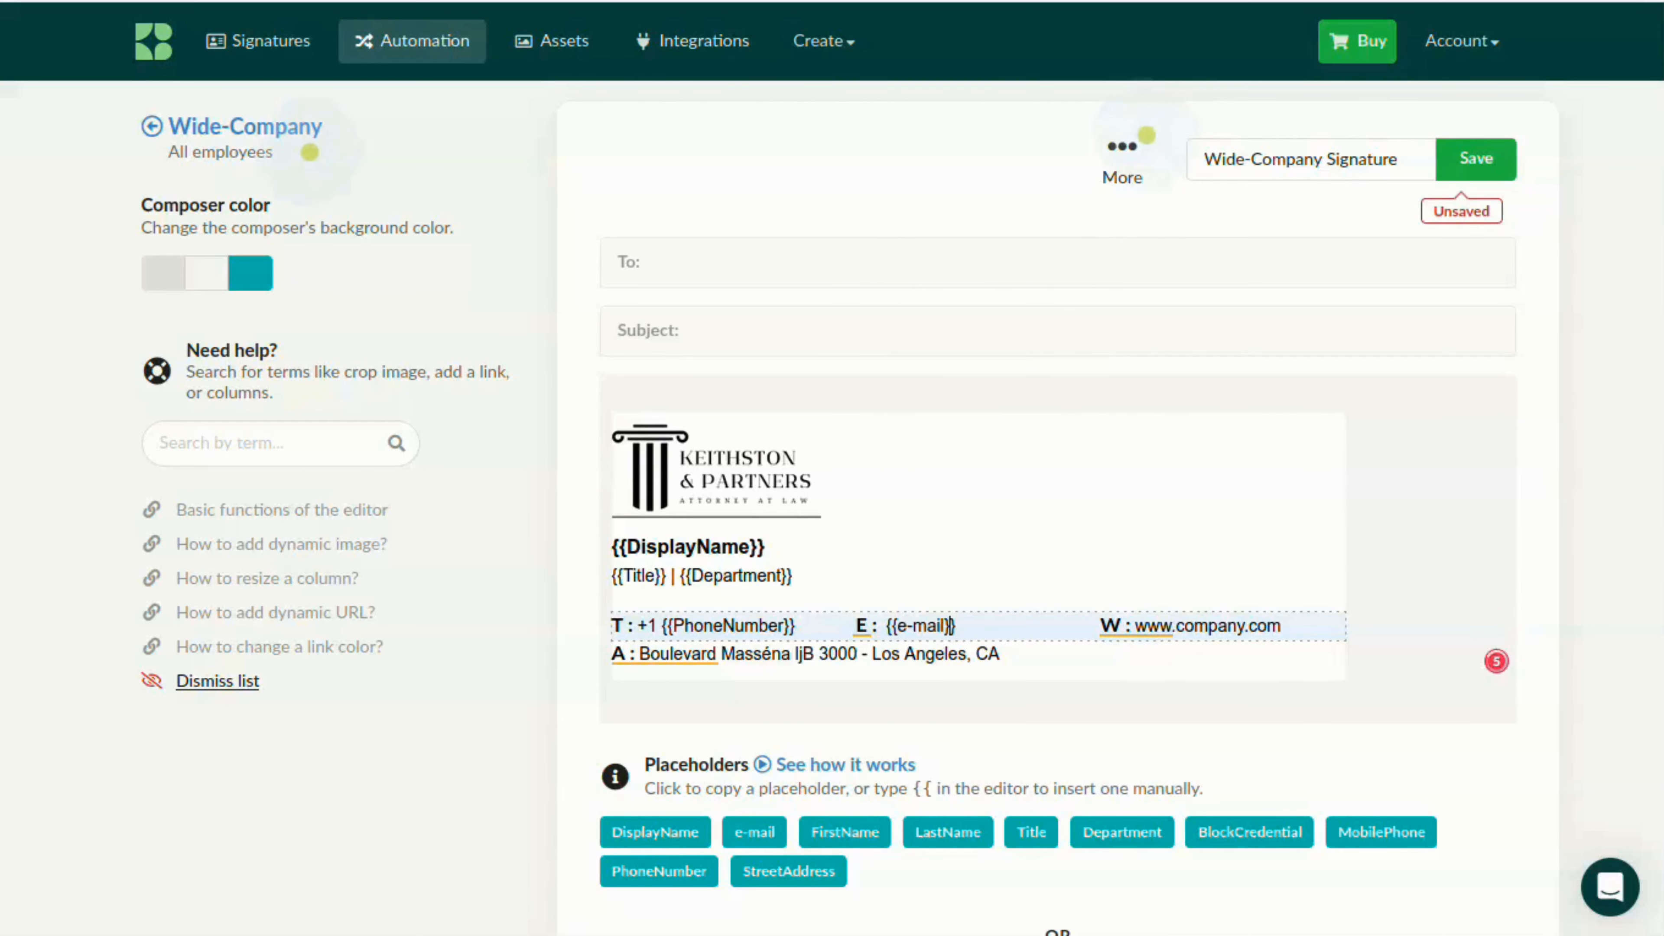
pyautogui.hotkey('shift', 'Left')
pyautogui.press('Right')
pyautogui.click(1244, 626)
pyautogui.write('-site')
# Replace the sample street address after "A :" with the {{StreetAddress}} placeholder
pyautogui.moveTo(1001, 655); pyautogui.dragTo(669, 657)
pyautogui.press('BackSpace')
pyautogui.press('BackSpace')
pyautogui.press('BackSpace')
pyautogui.press('BackSpace')
pyautogui.write('{{')
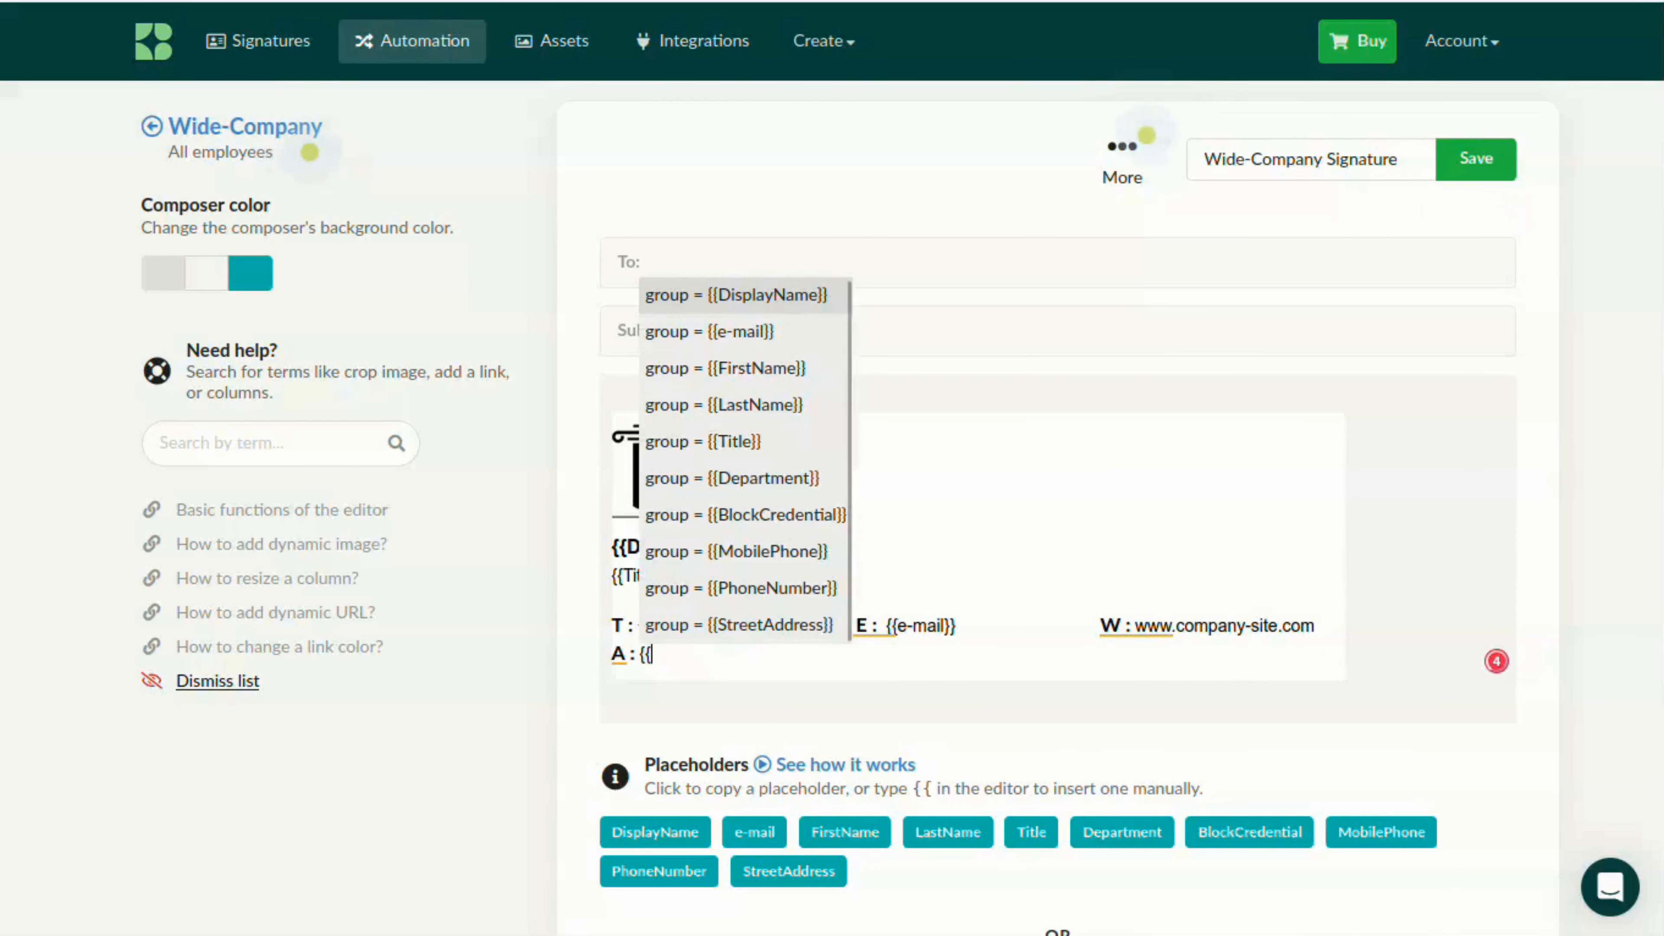
pyautogui.scroll(-3, 761, 544)
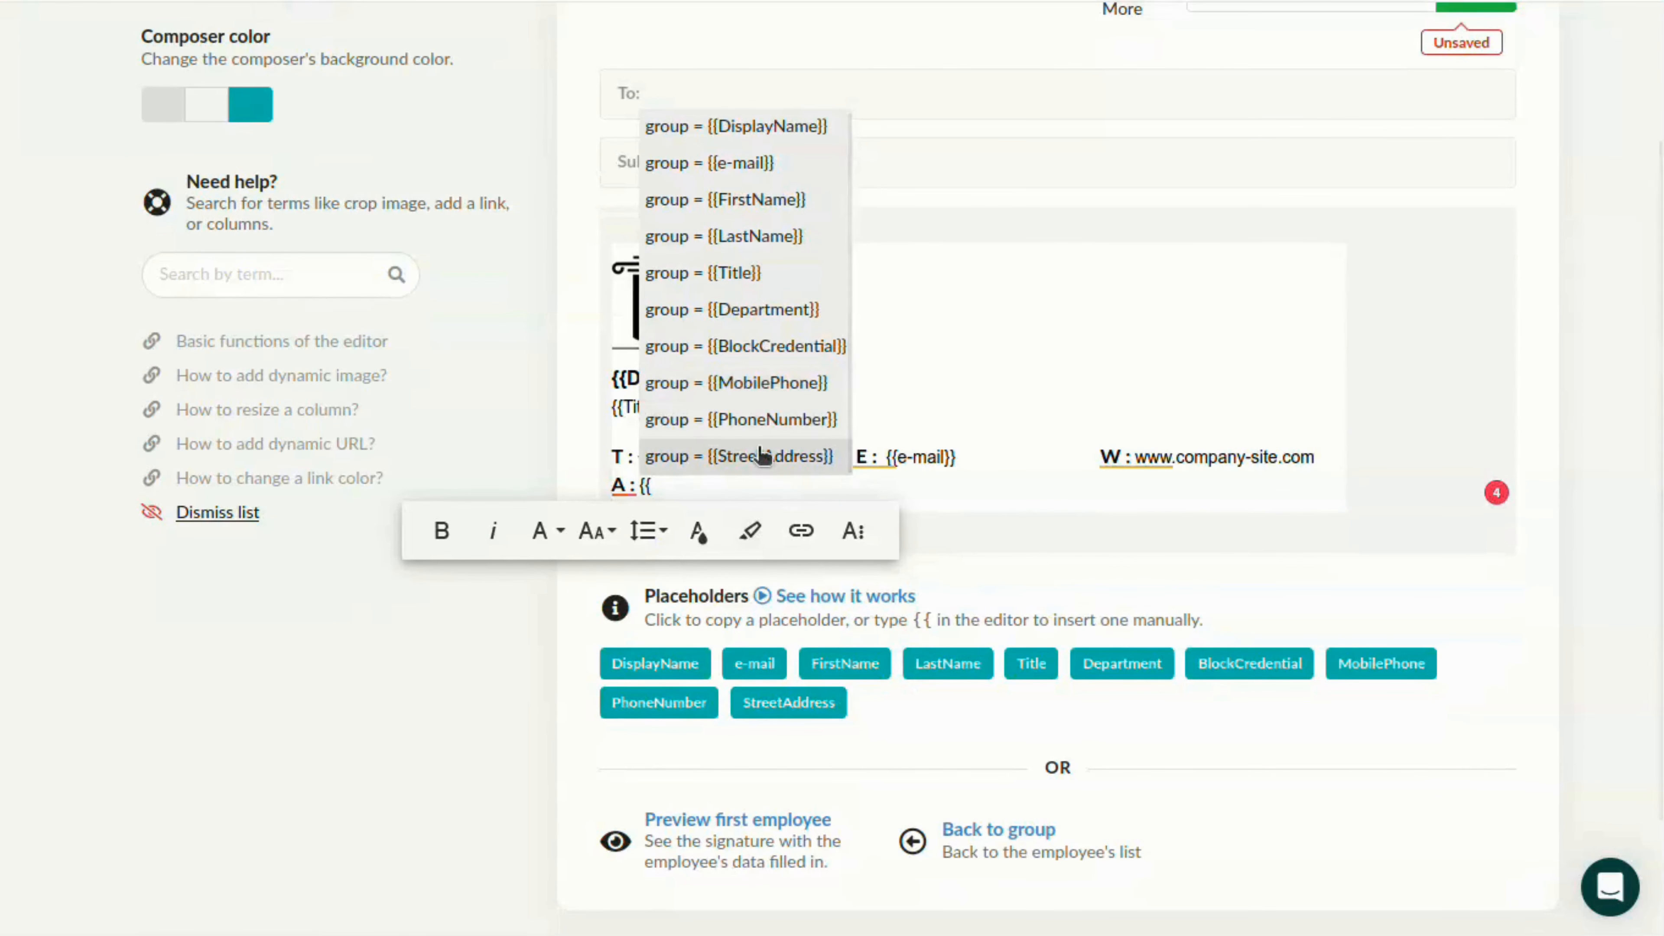
pyautogui.click(763, 456)
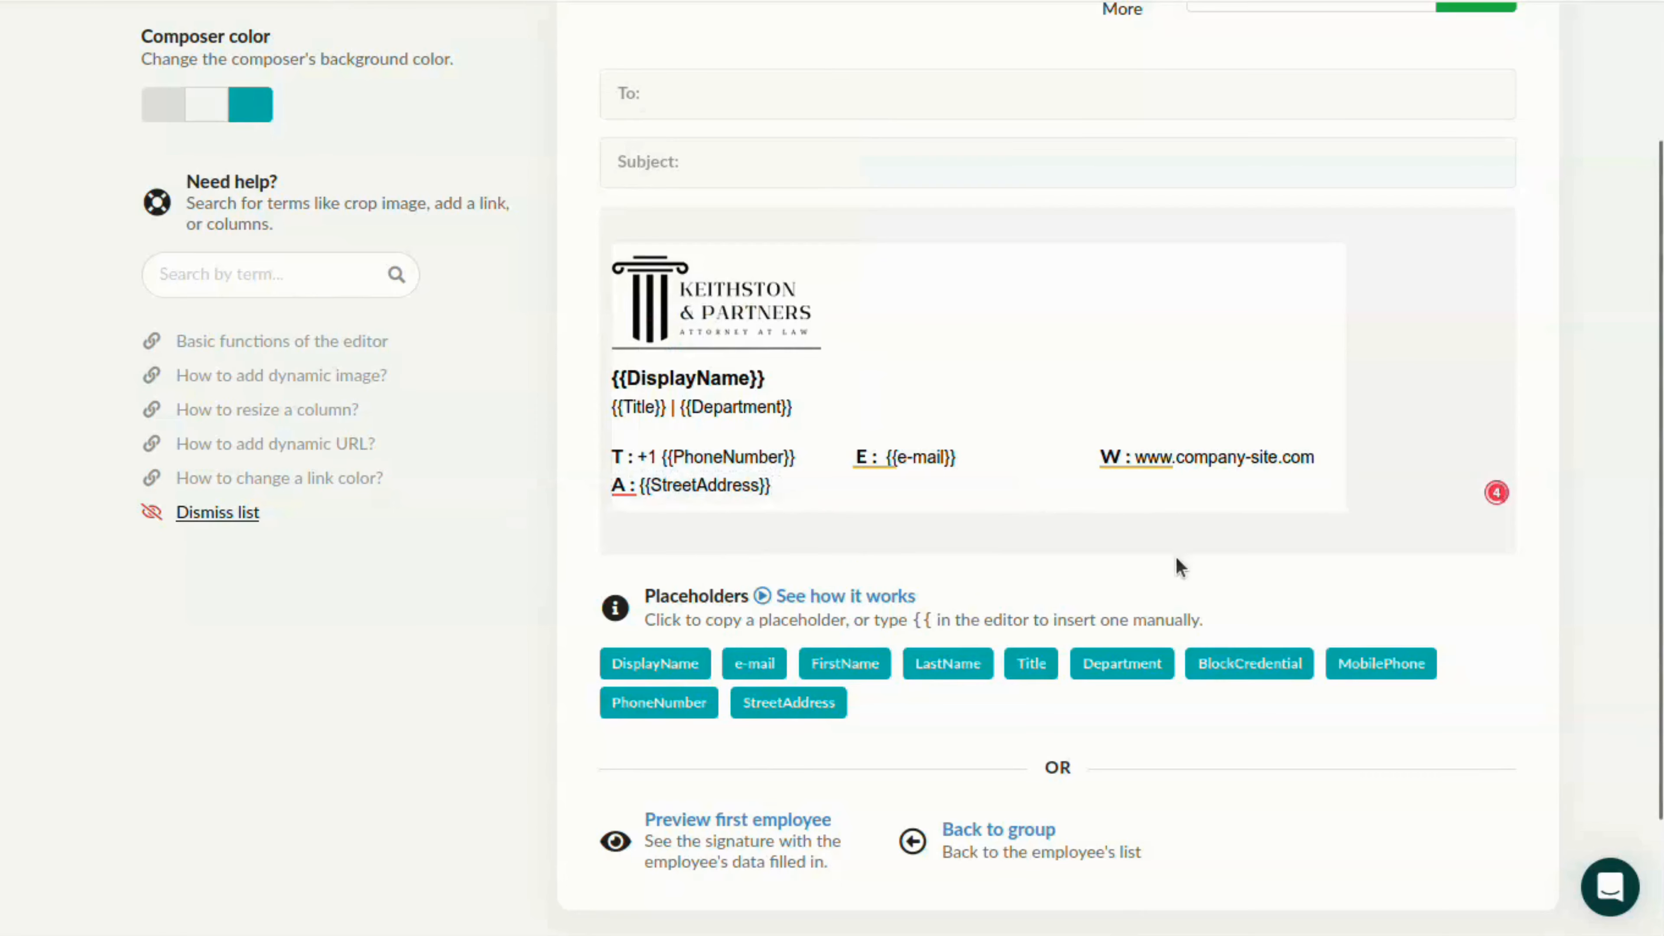
# Save the Wide-Company Signature and return to the Wide-Company group
pyautogui.scroll(3, 1180, 567)
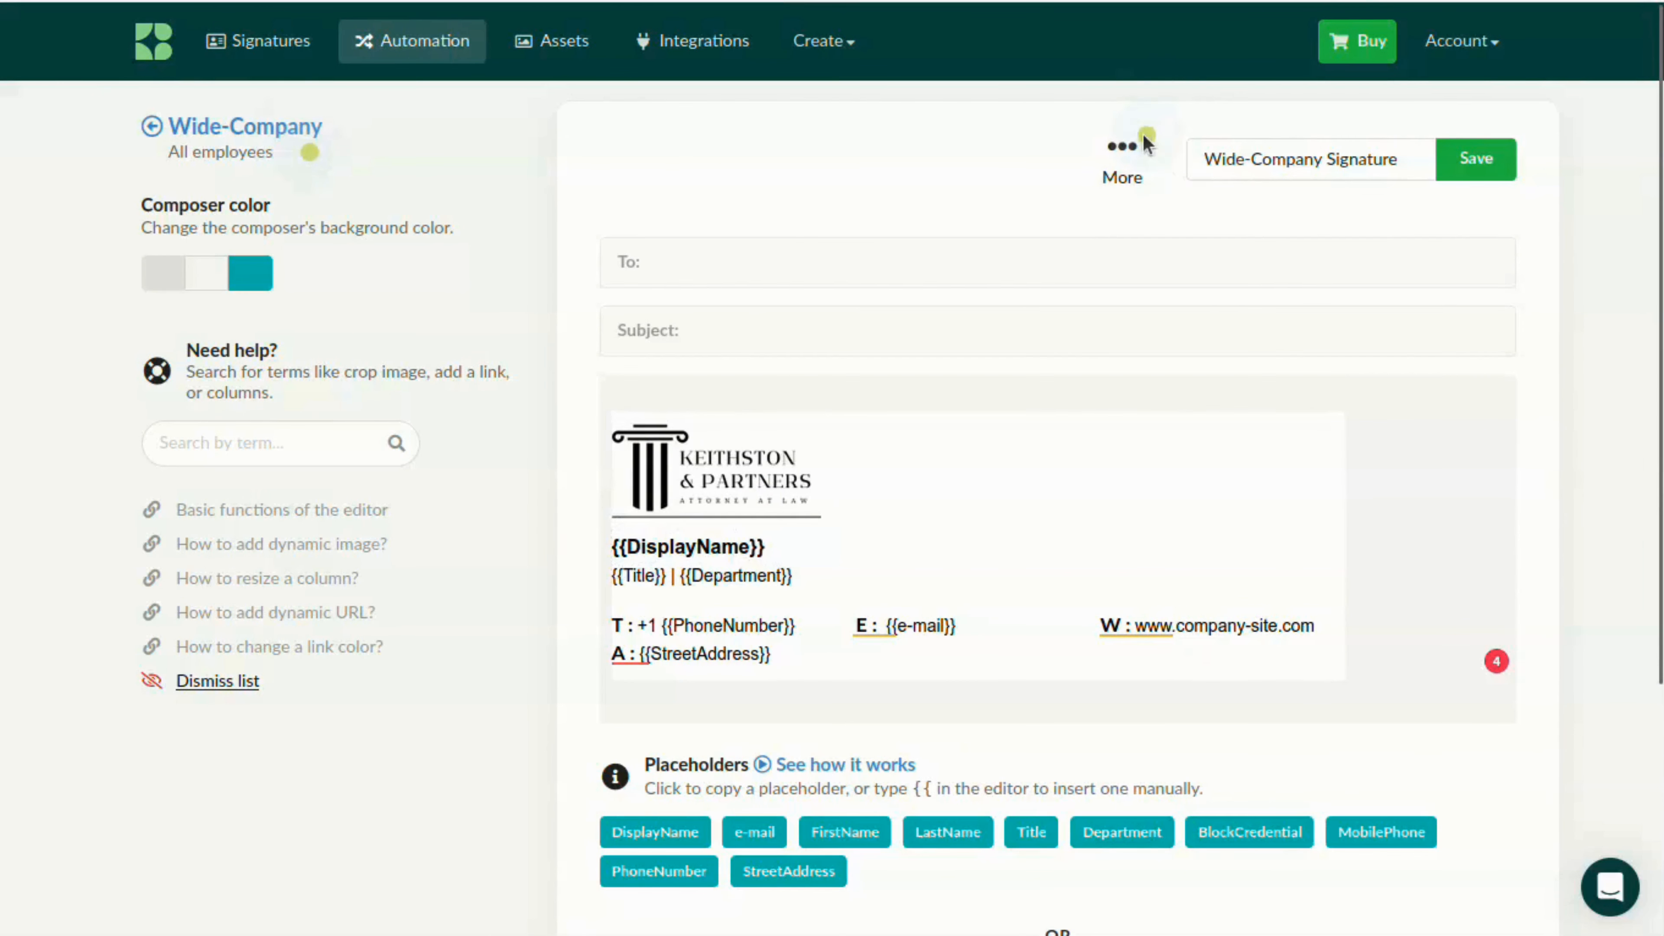
pyautogui.click(1476, 159)
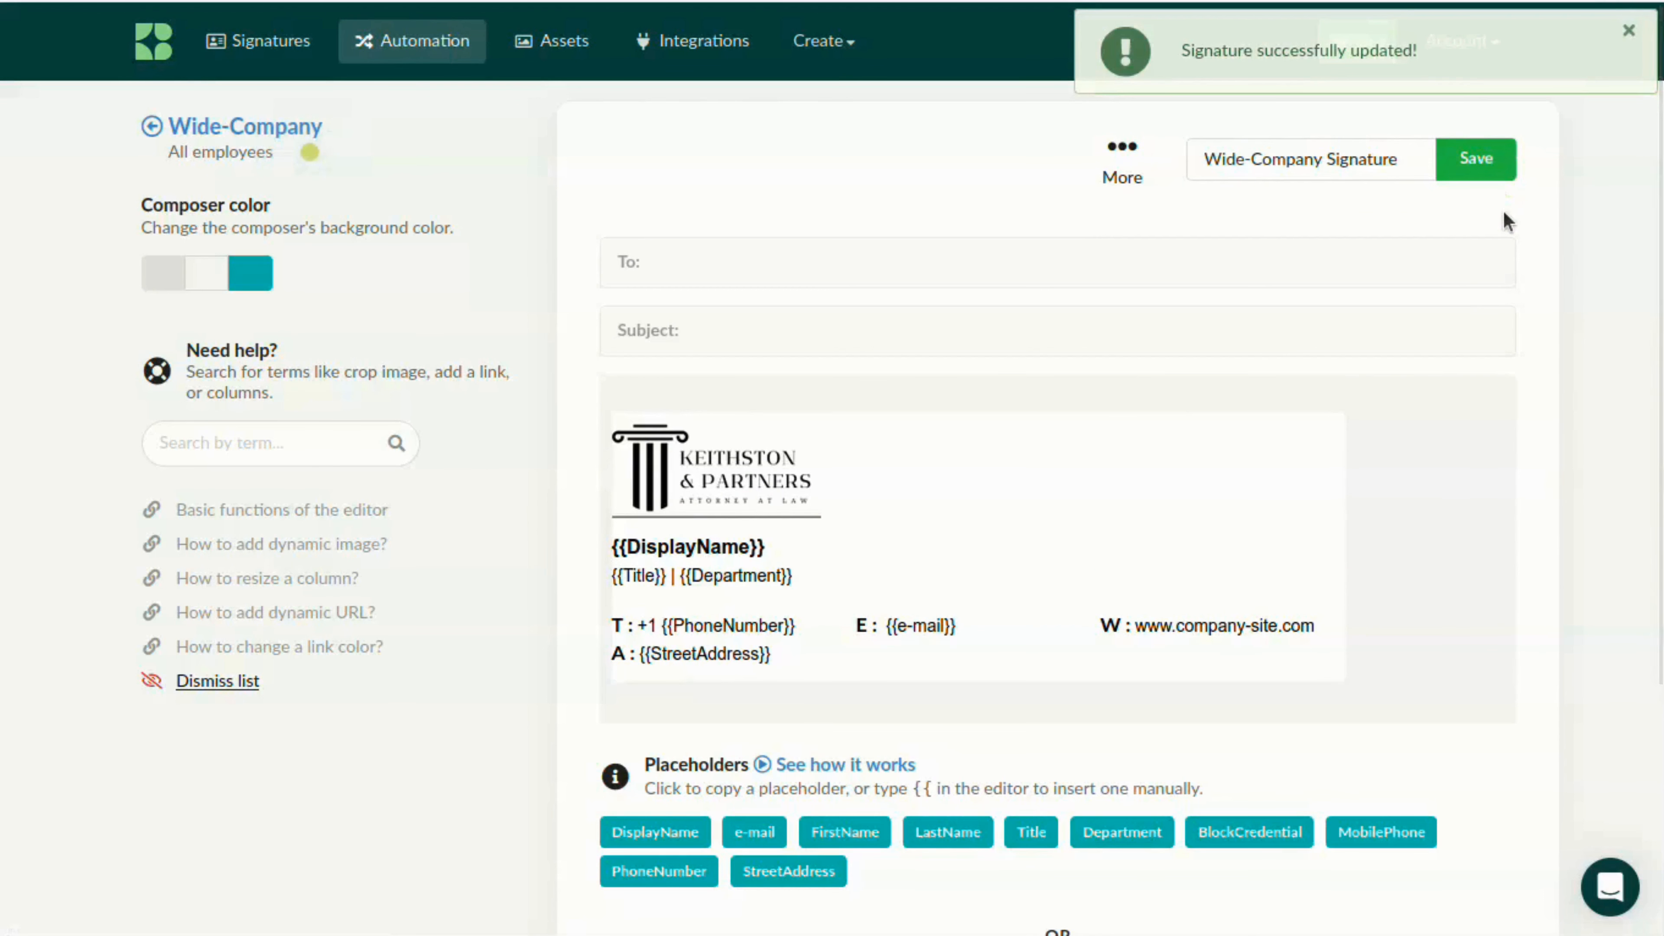
pyautogui.click(267, 124)
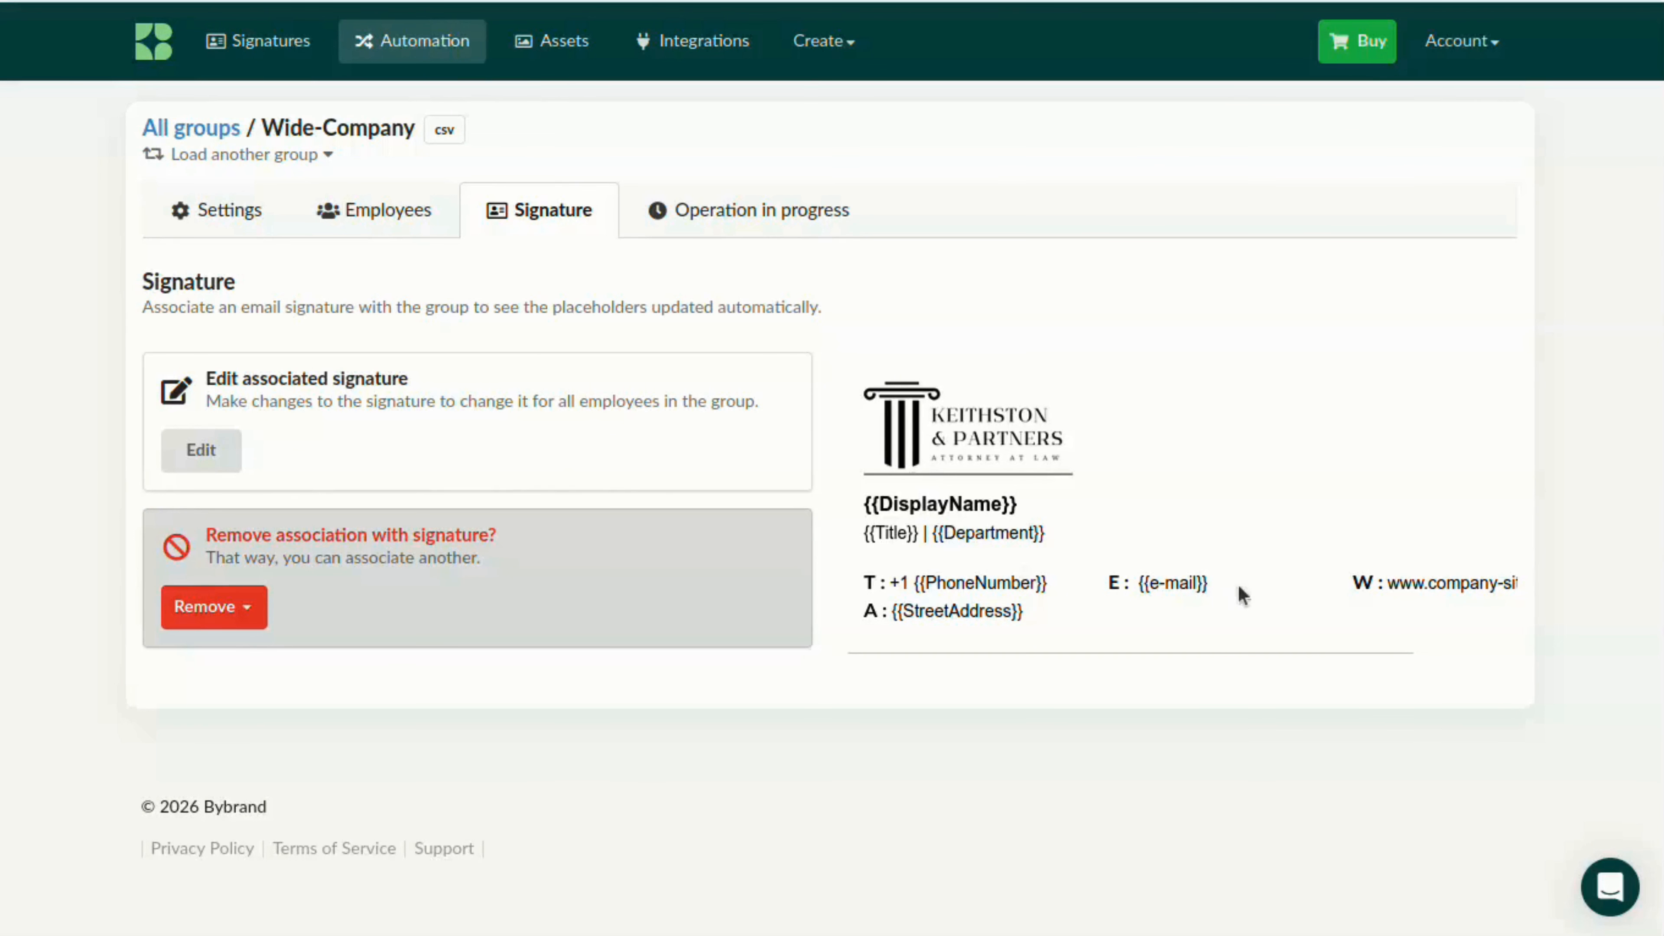
# Preview the generated email signature of each employee in the group, from the first to the last, and close the preview
pyautogui.click(372, 213)
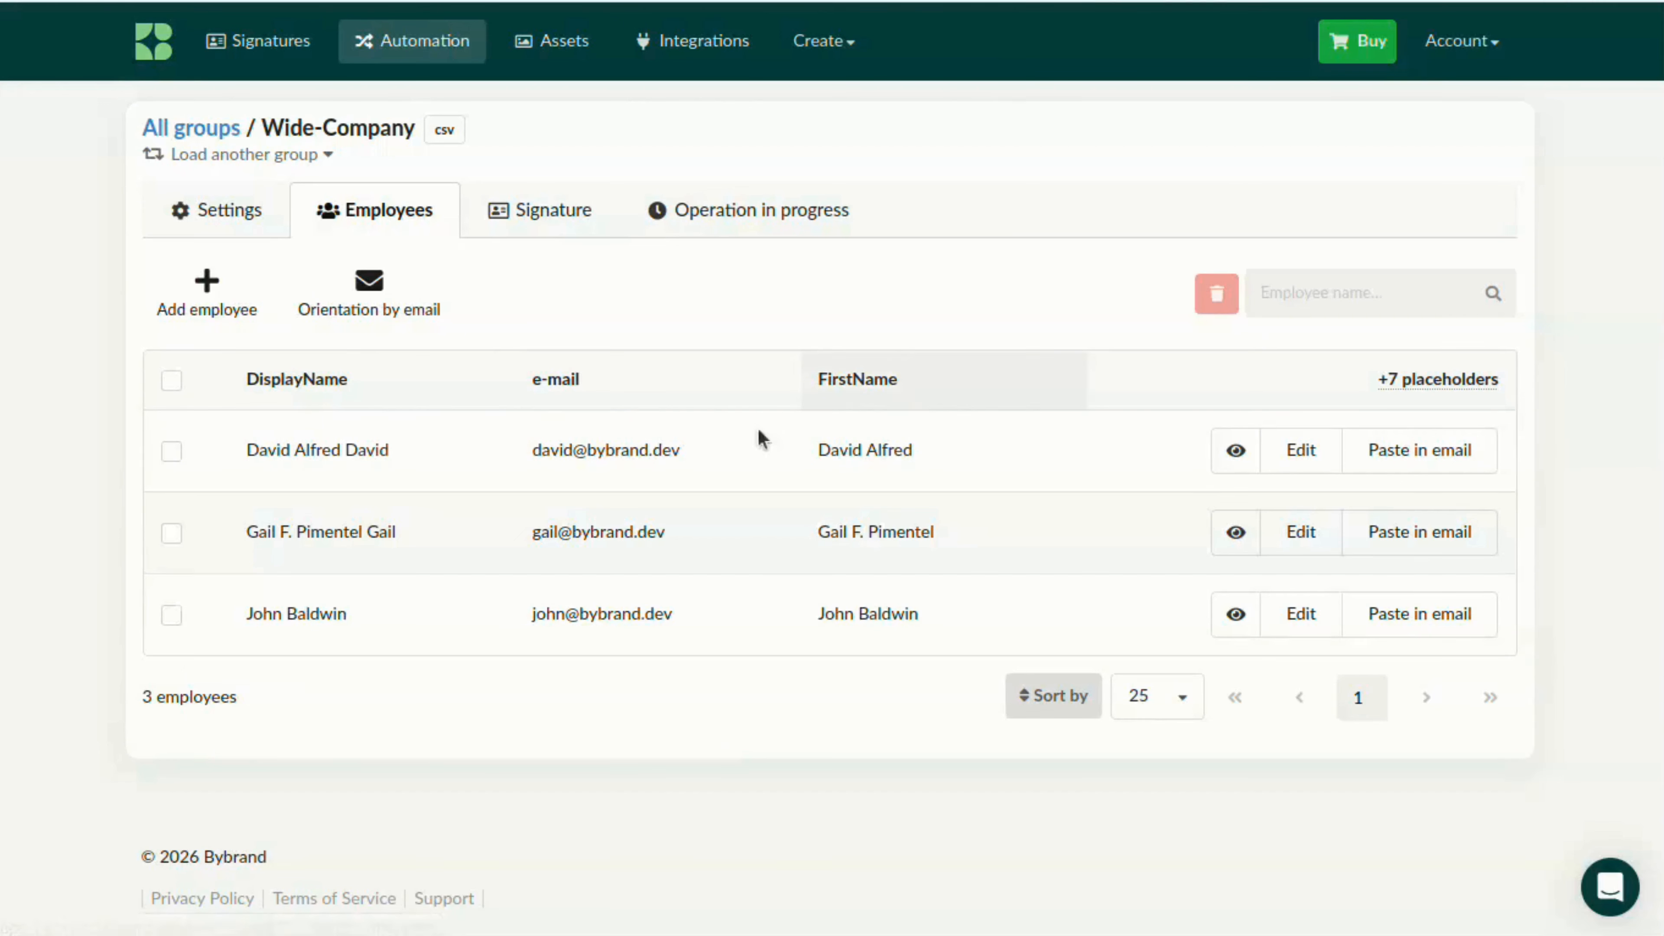
pyautogui.click(1238, 453)
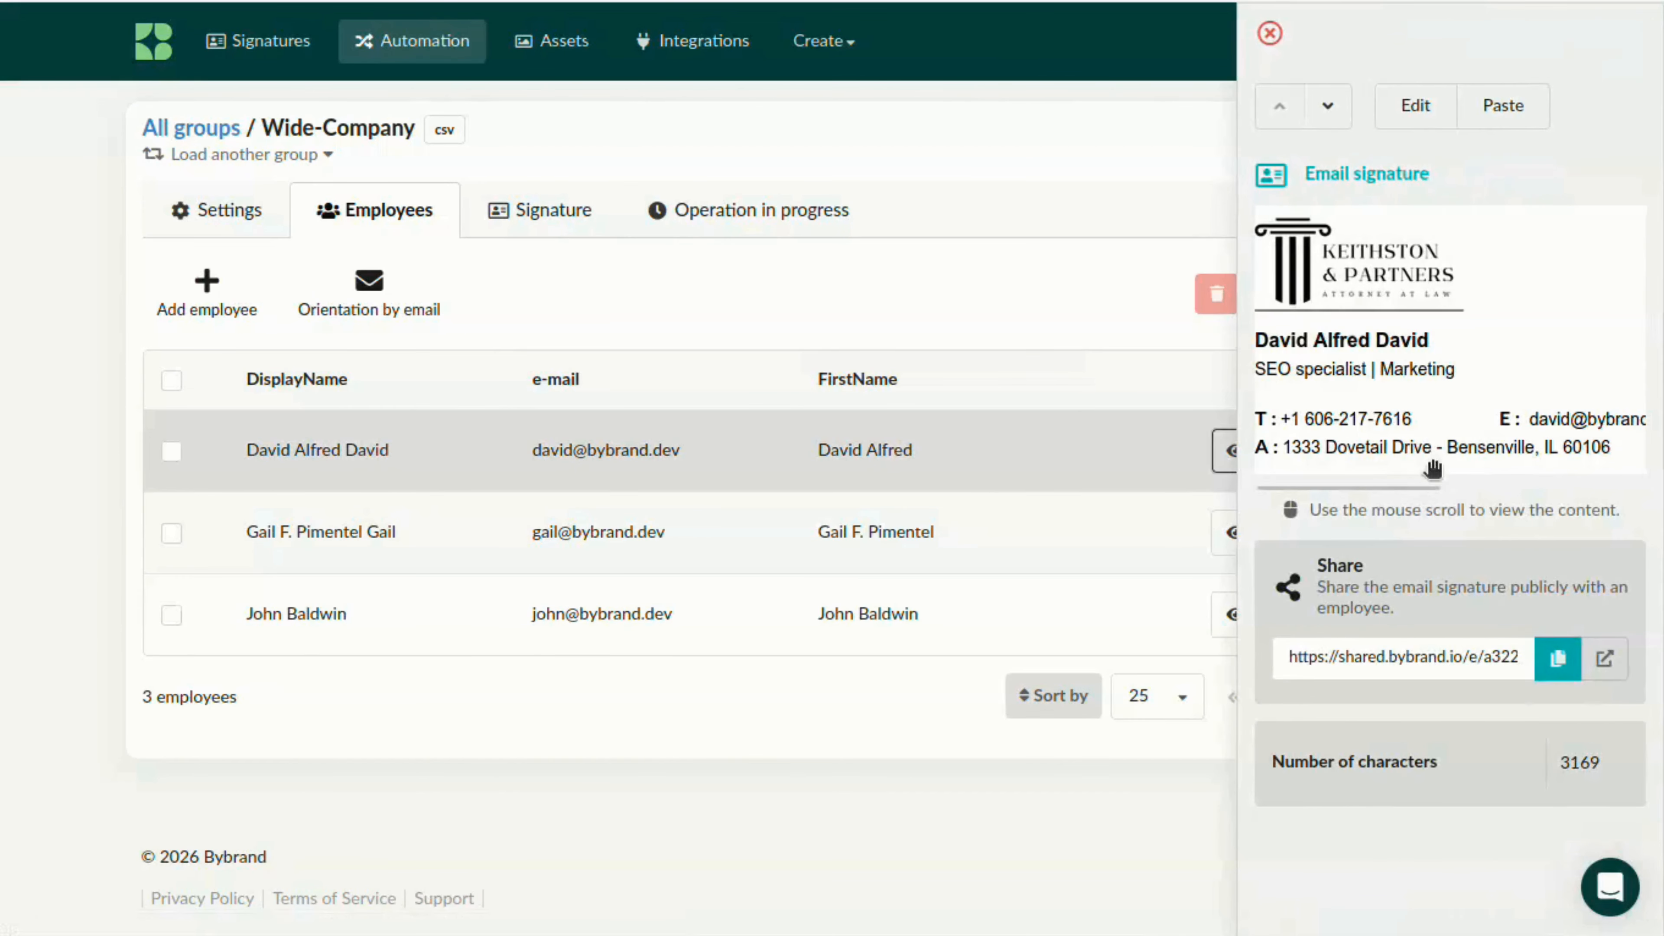
pyautogui.click(1329, 106)
pyautogui.click(1328, 106)
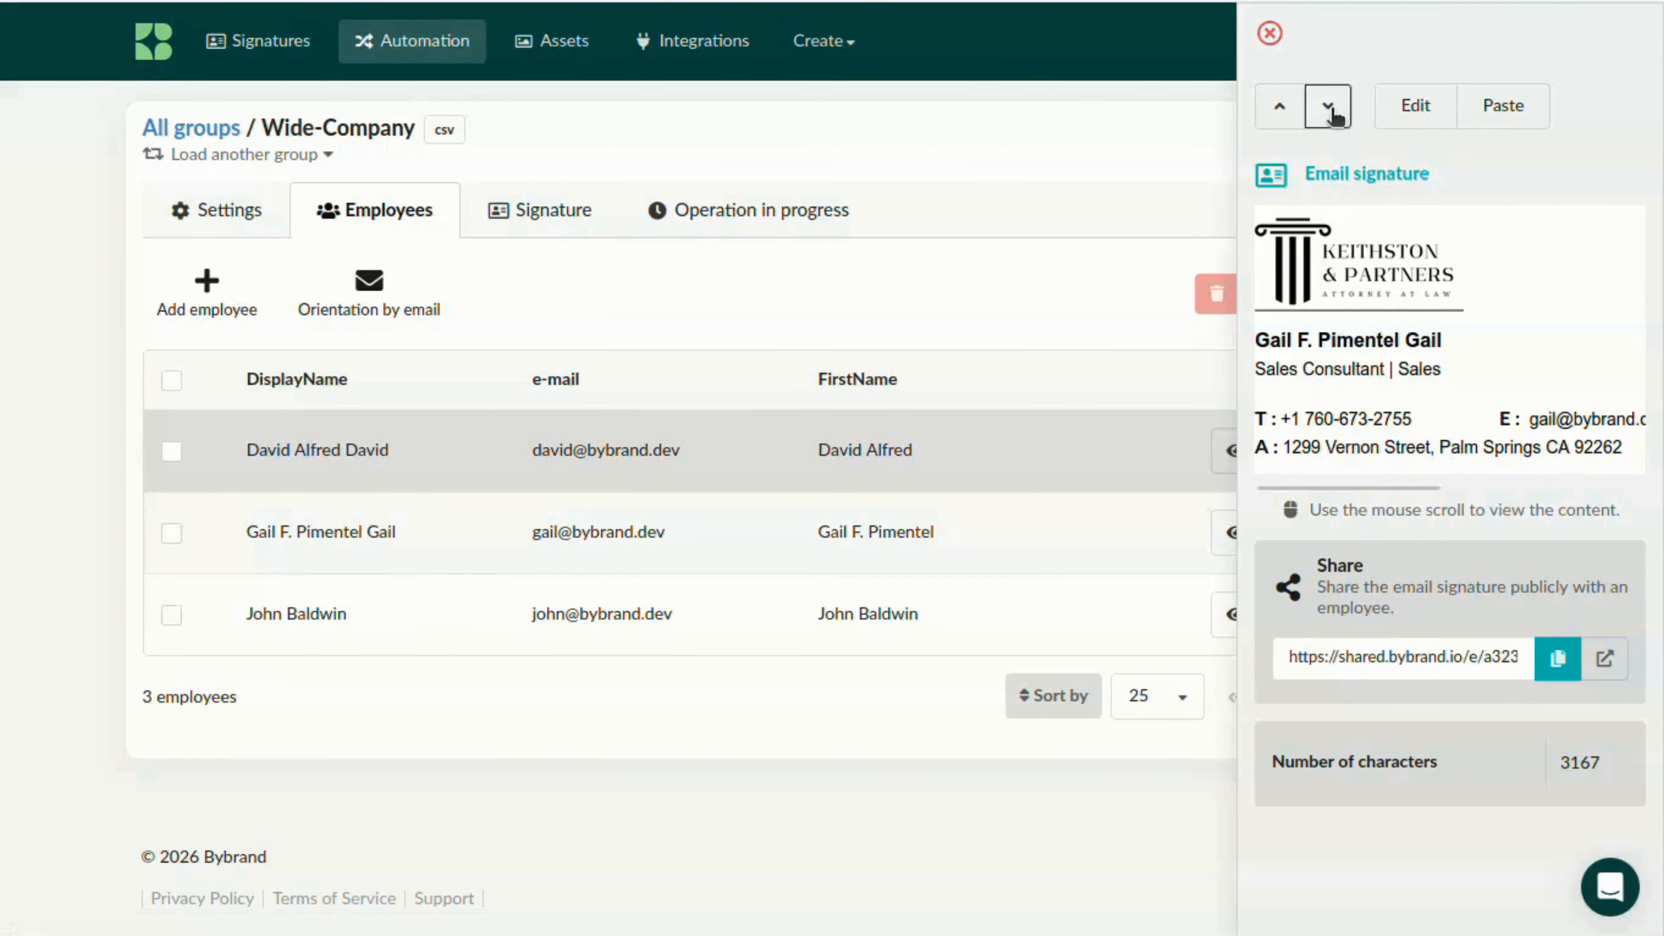
pyautogui.click(1269, 33)
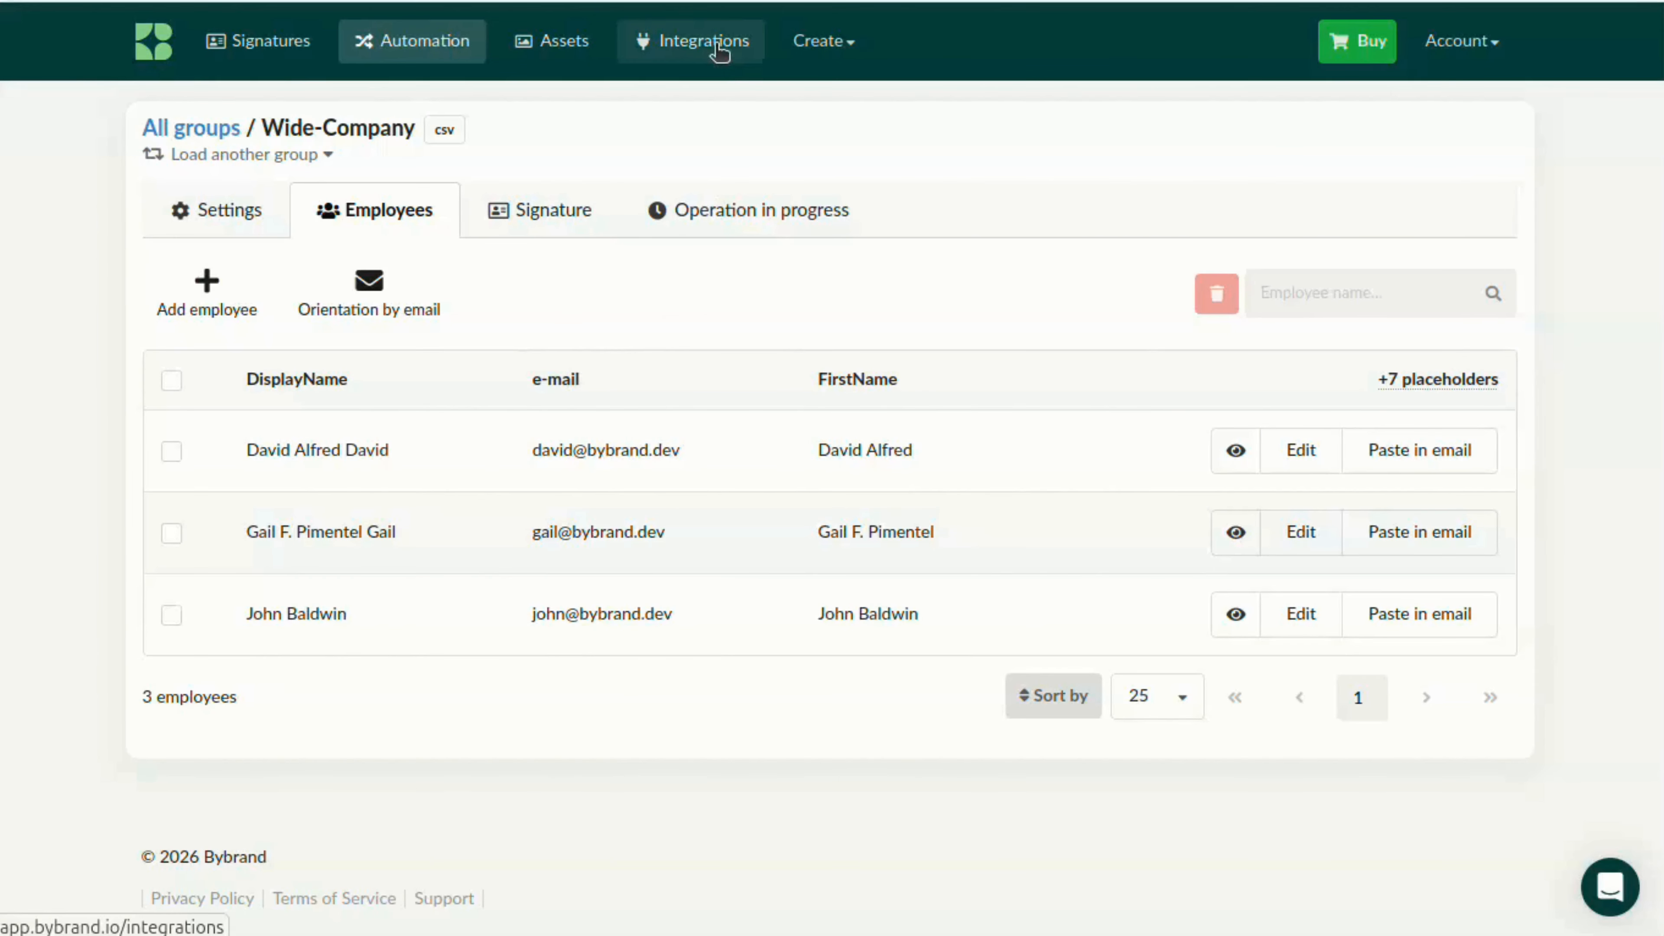
# Open the Outlook Add-in integration and activate its deployment
pyautogui.click(718, 51)
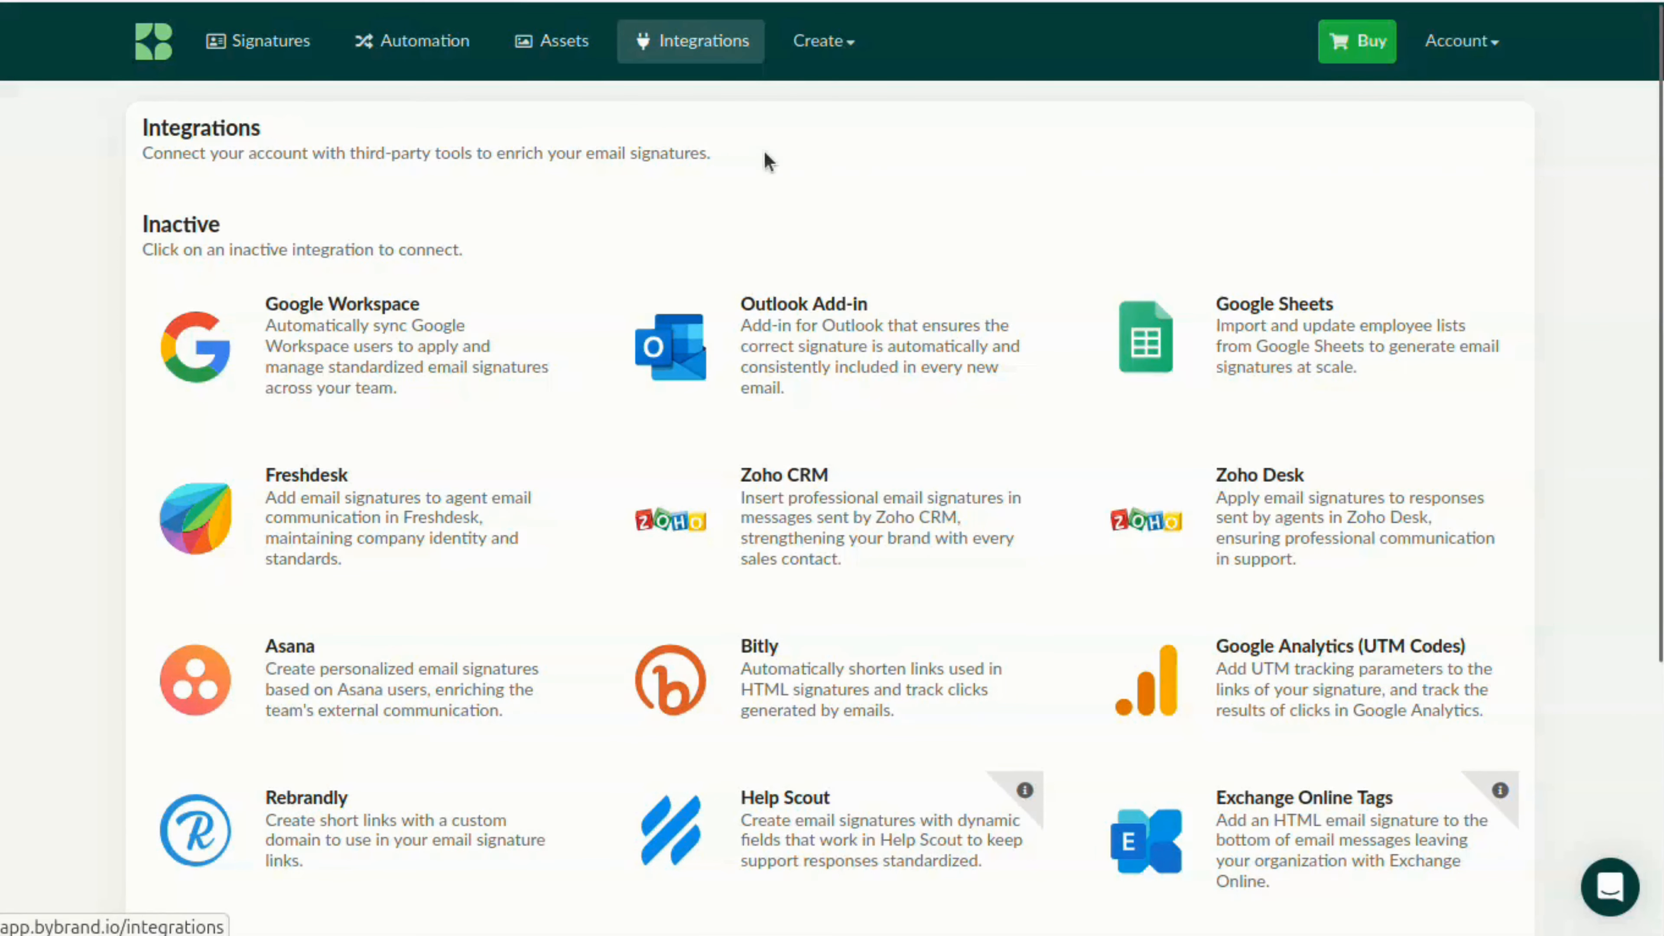
pyautogui.click(831, 332)
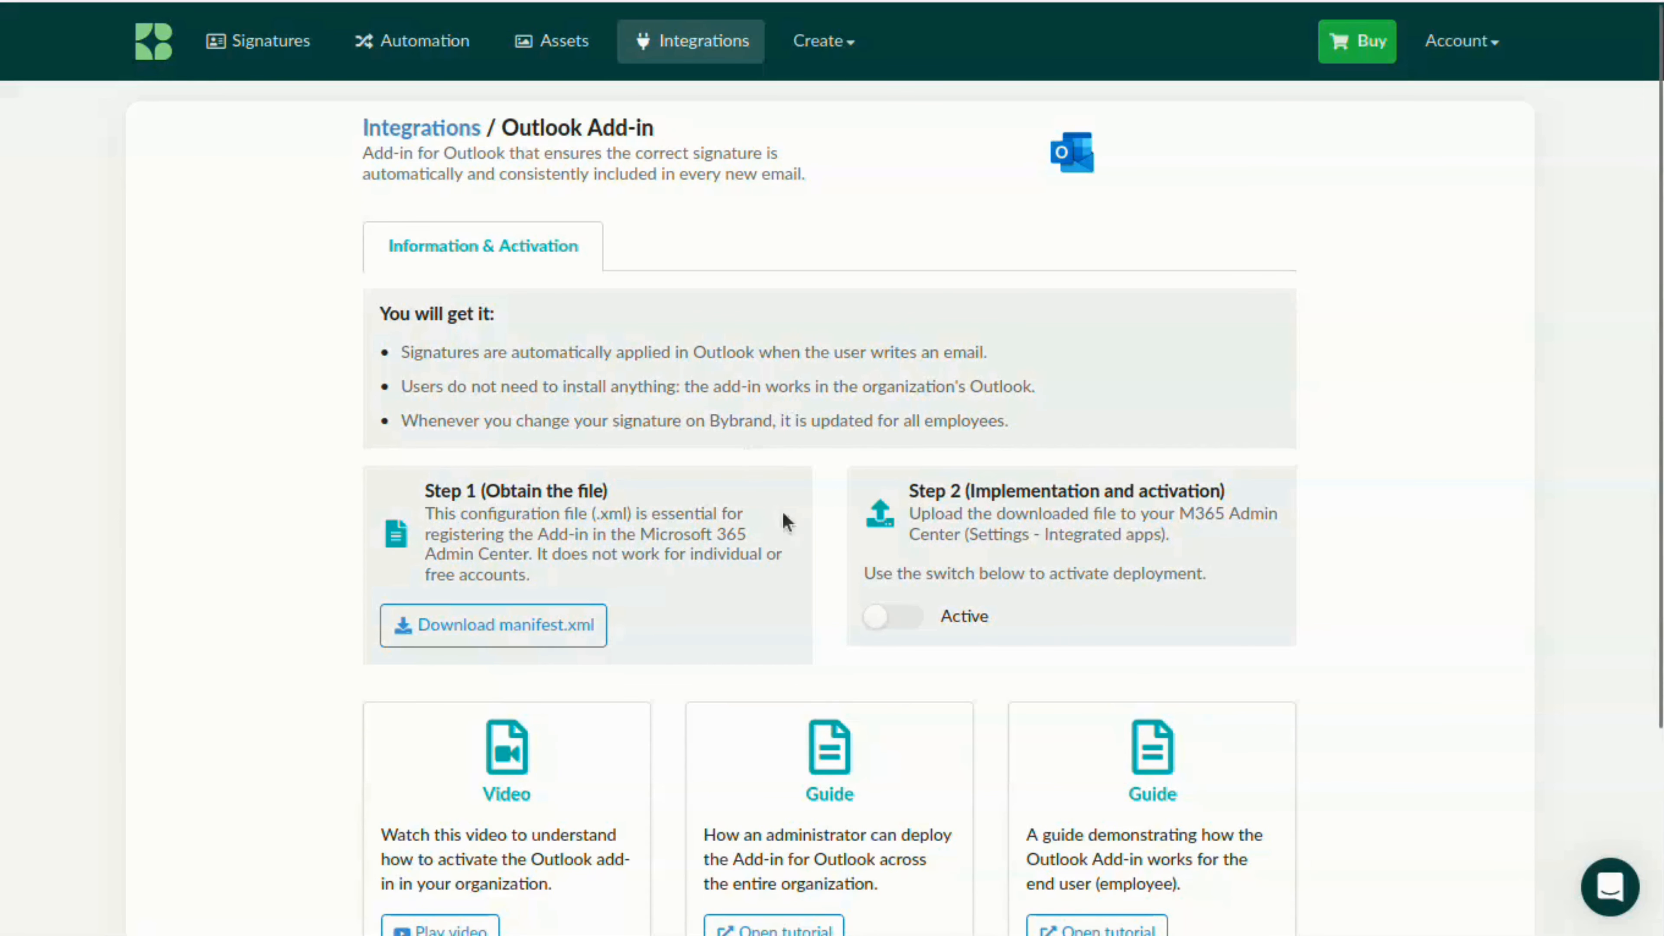
pyautogui.click(892, 619)
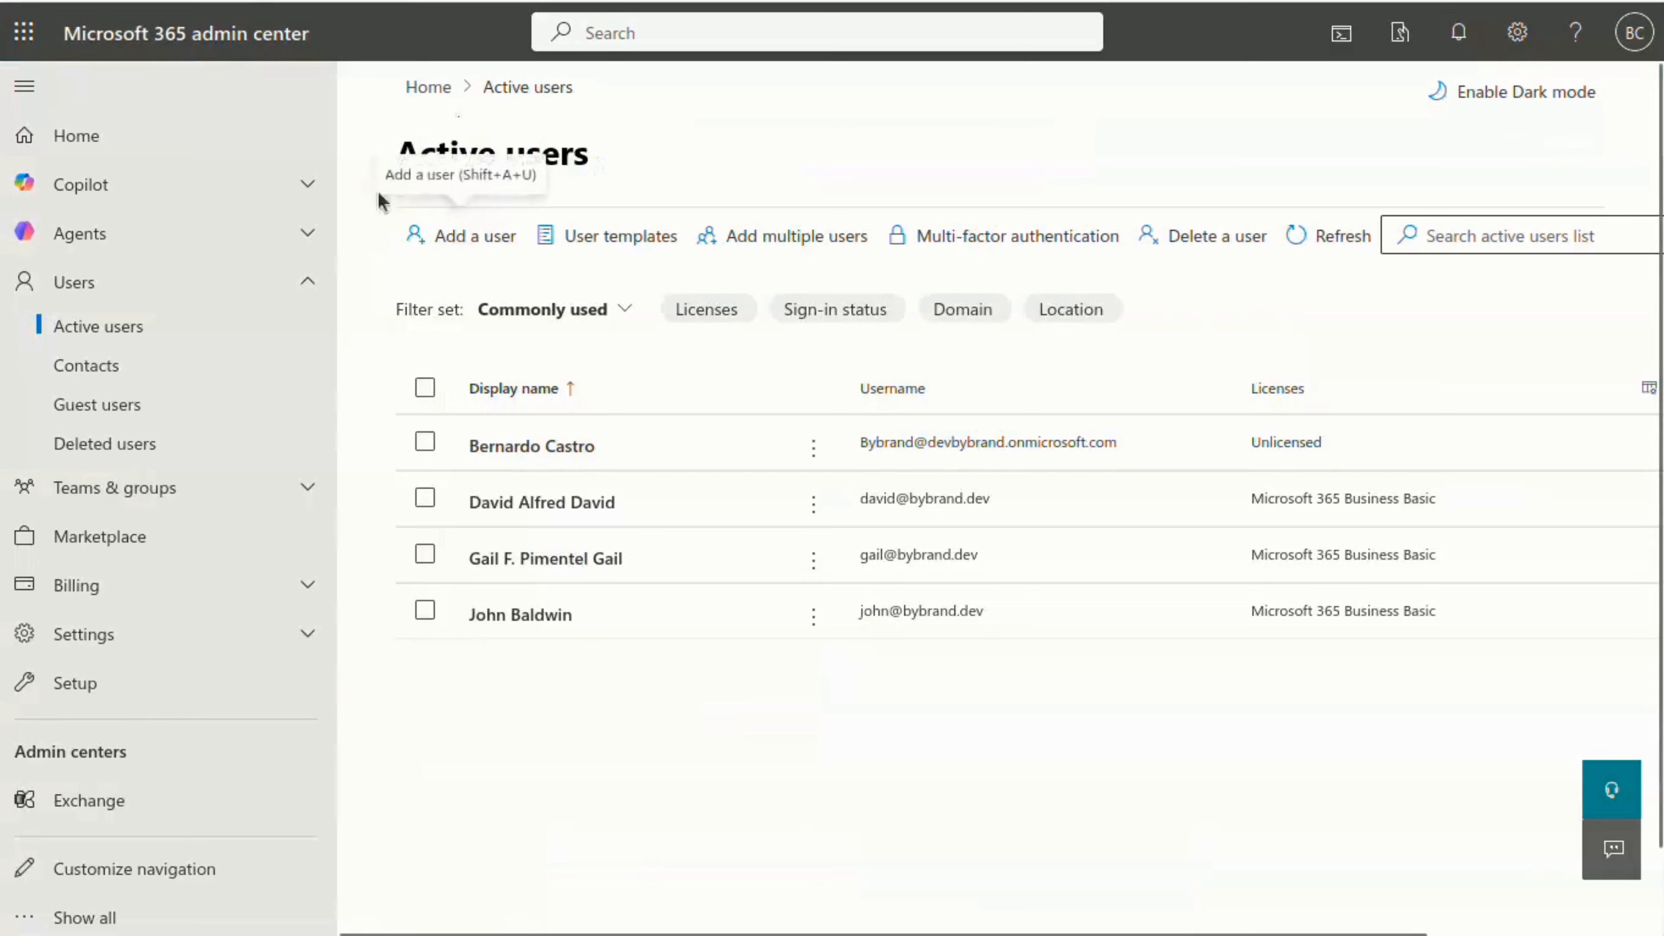
# In the Microsoft 365 admin center, go to the Integrated apps settings and start deploying a custom app
pyautogui.click(148, 637)
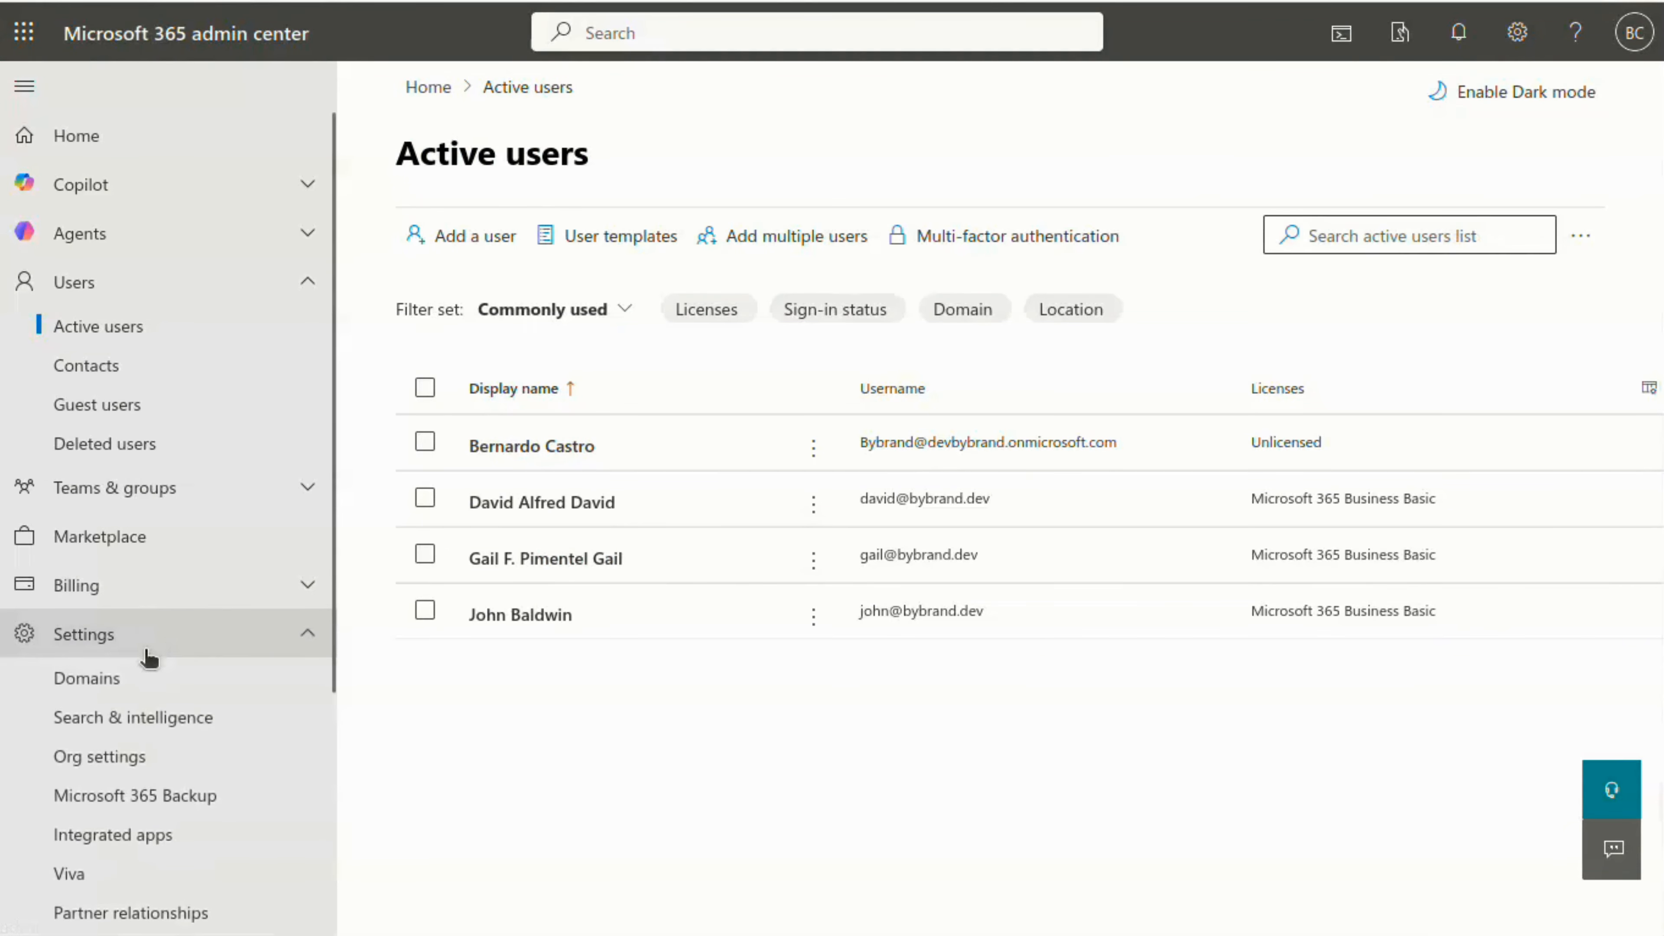
pyautogui.scroll(-2, 141, 768)
pyautogui.click(133, 688)
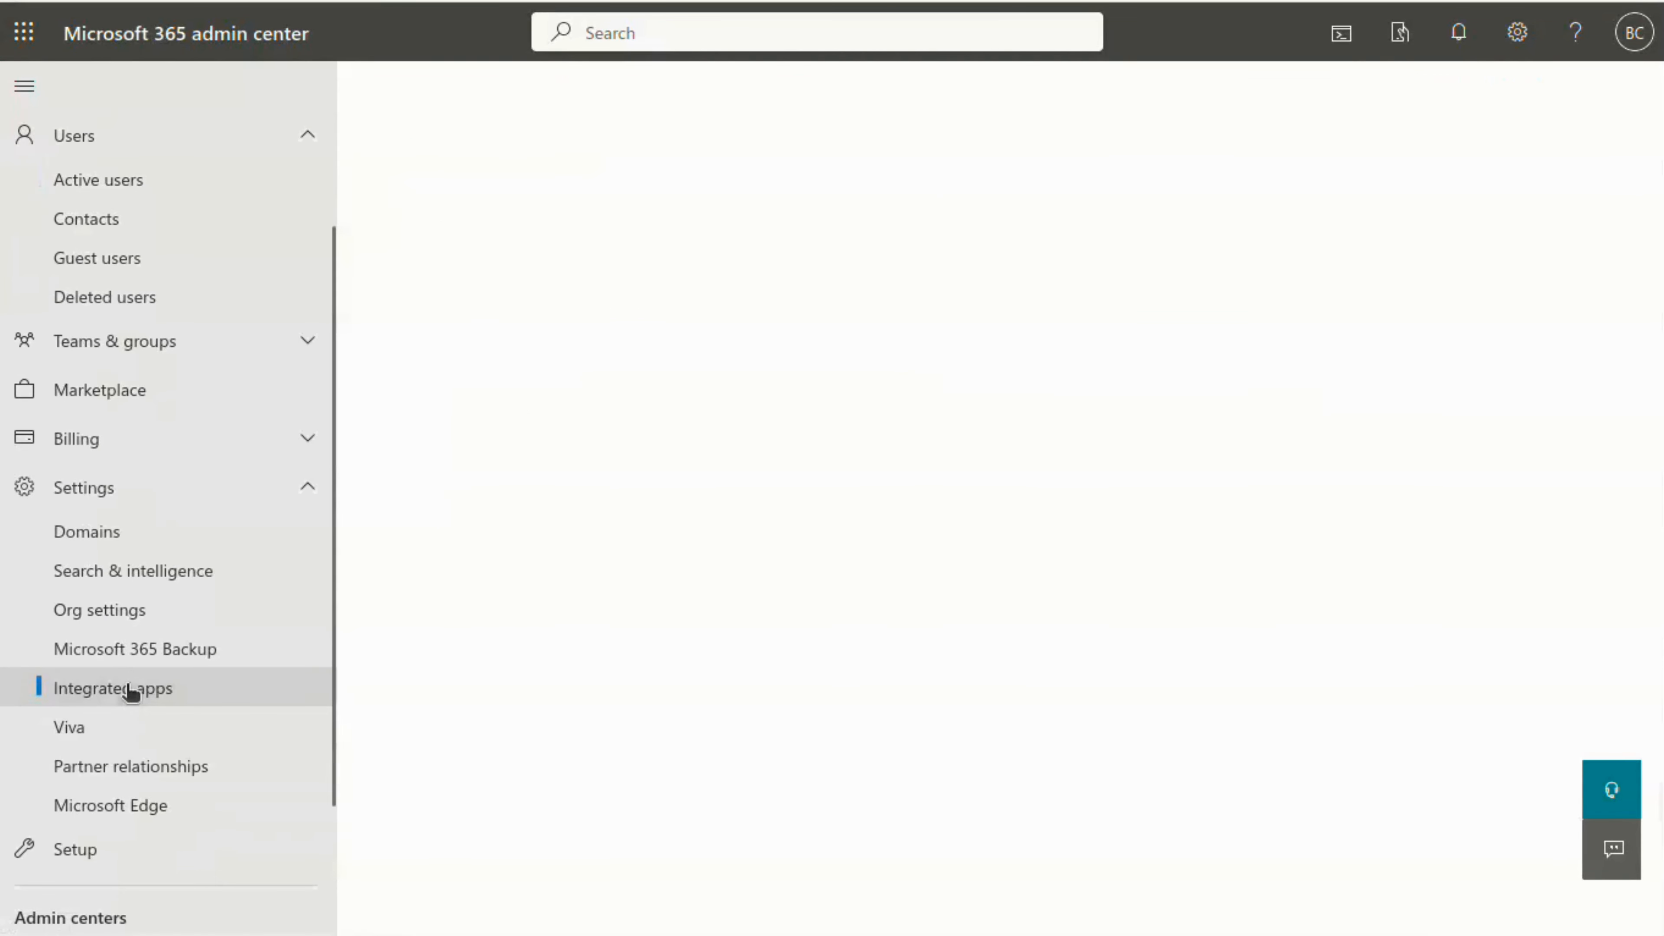
pyautogui.scroll(-3, 918, 590)
pyautogui.click(618, 602)
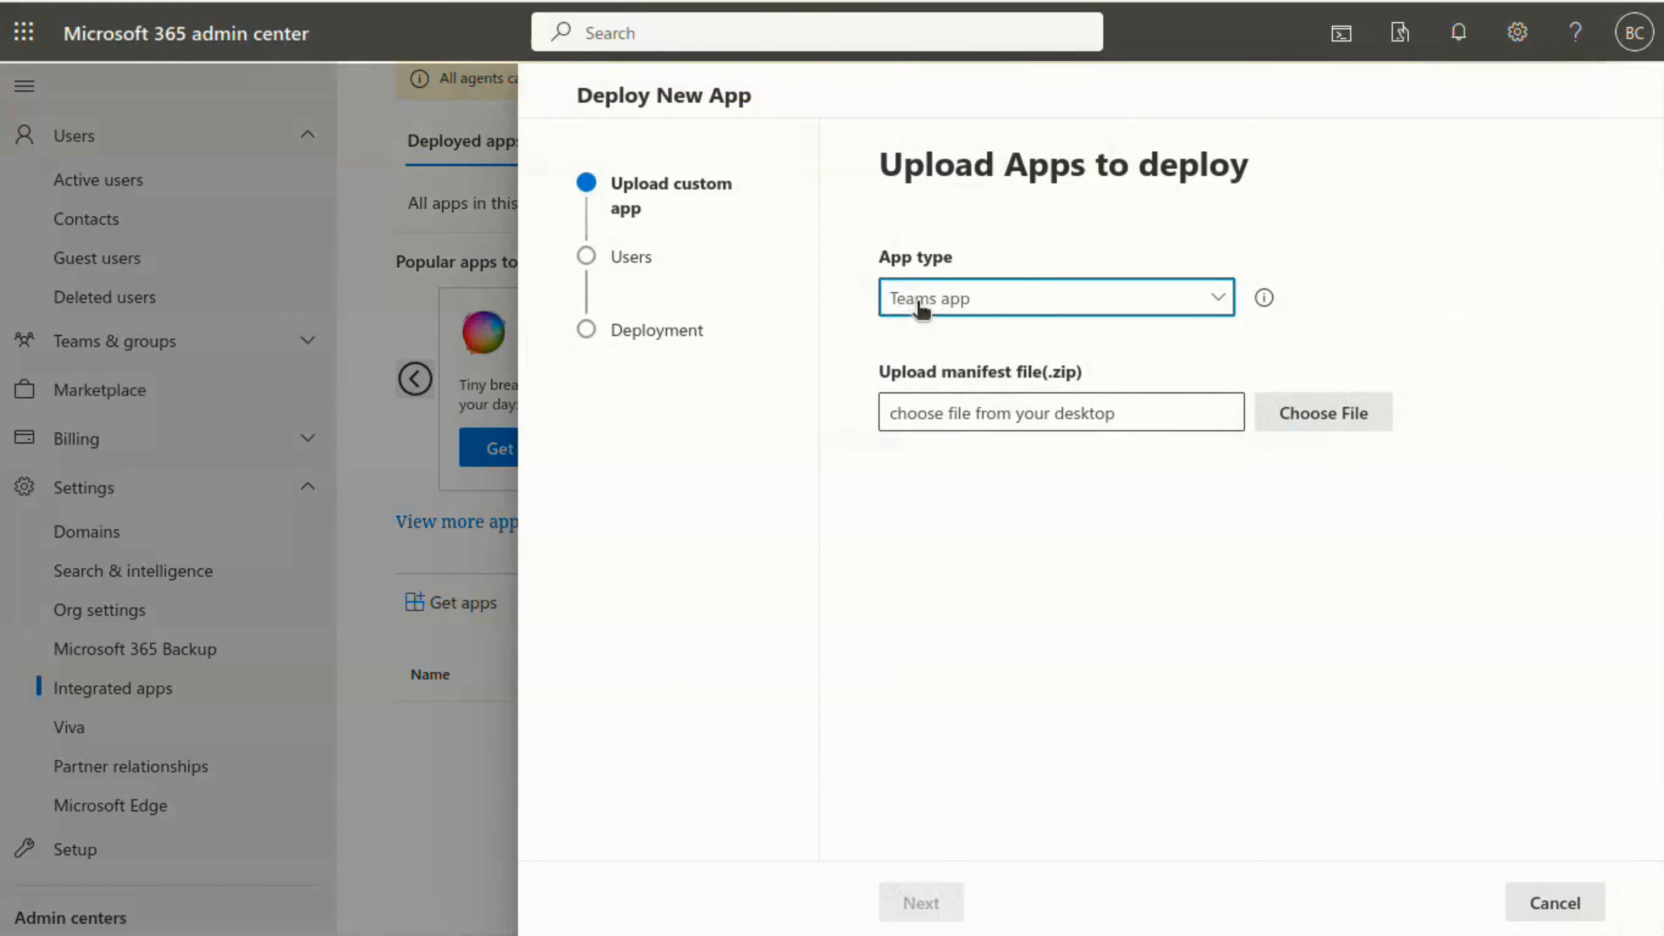
# Set the app type to Office Add-in, upload manifest.xml from the device, and continue to user assignment
pyautogui.click(921, 303)
pyautogui.click(929, 340)
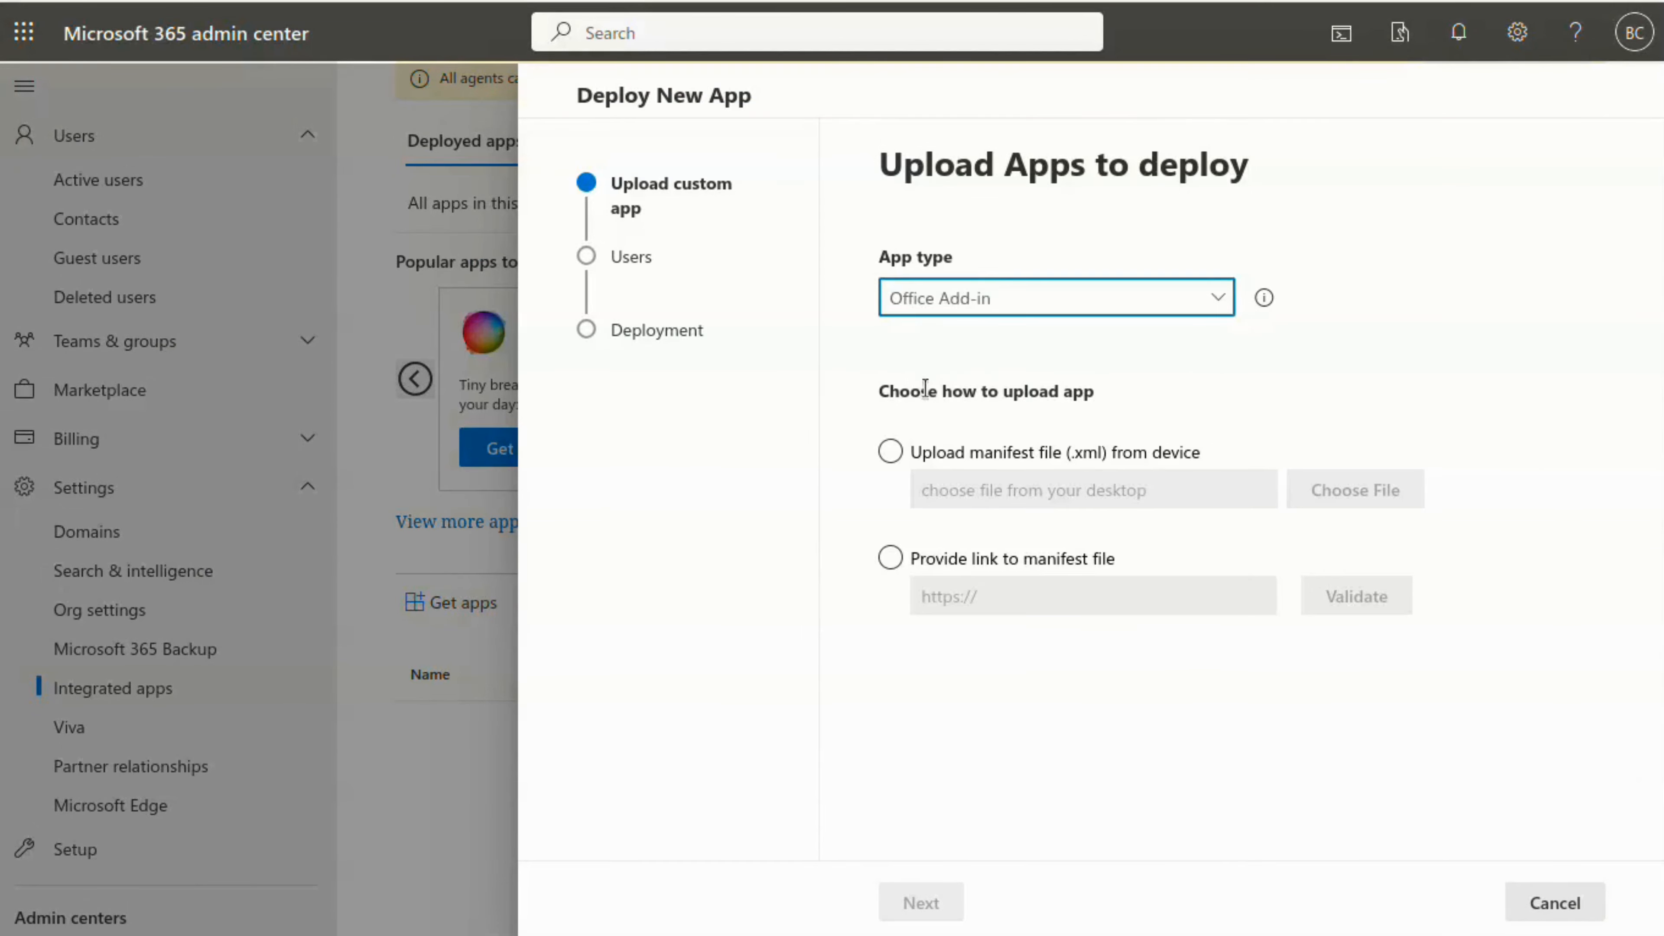
pyautogui.click(891, 452)
pyautogui.click(1298, 489)
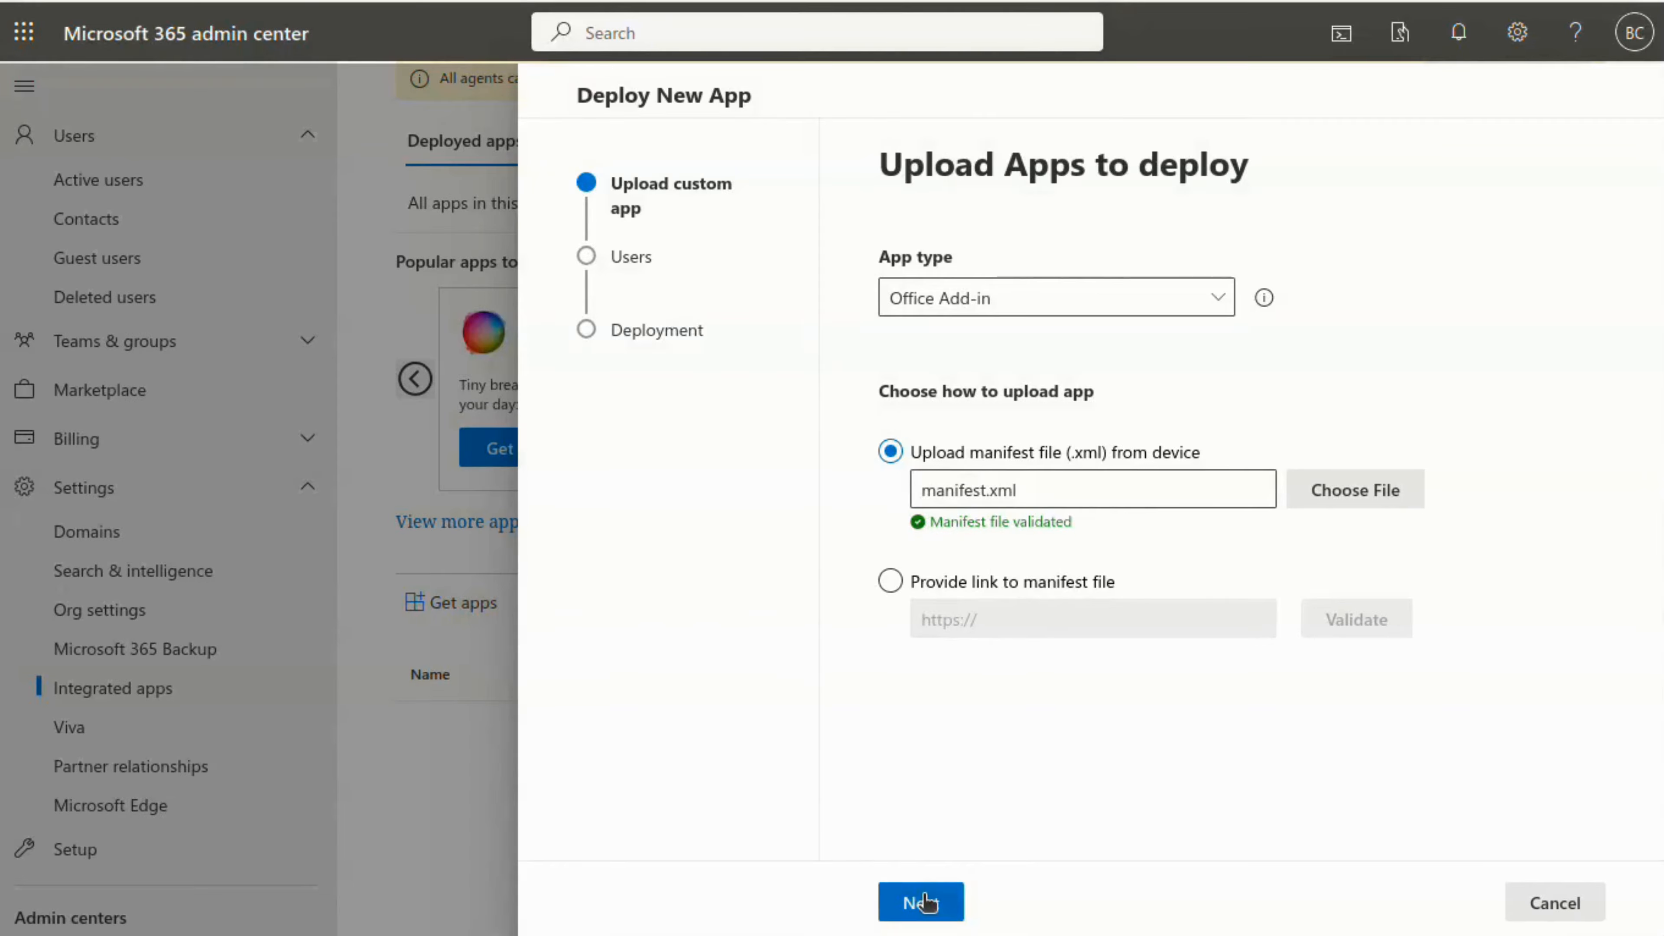
pyautogui.click(924, 903)
# Assign the Bybrand Email Signature add-in to the entire organization and accept its requested permissions
pyautogui.click(939, 457)
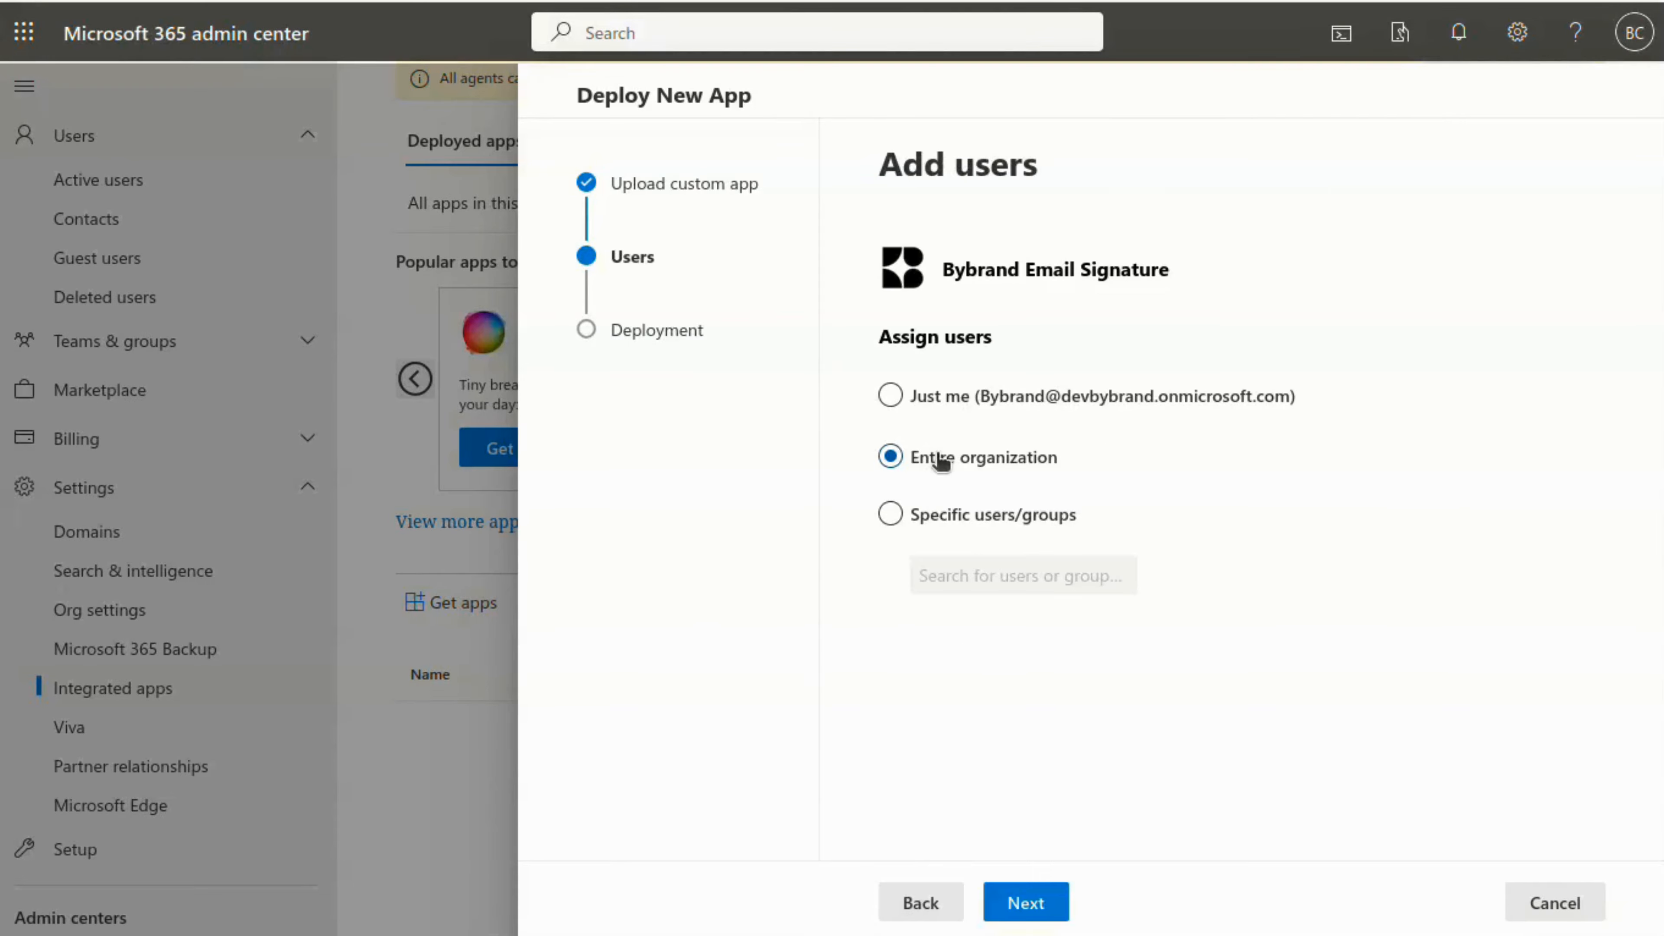
pyautogui.click(1026, 902)
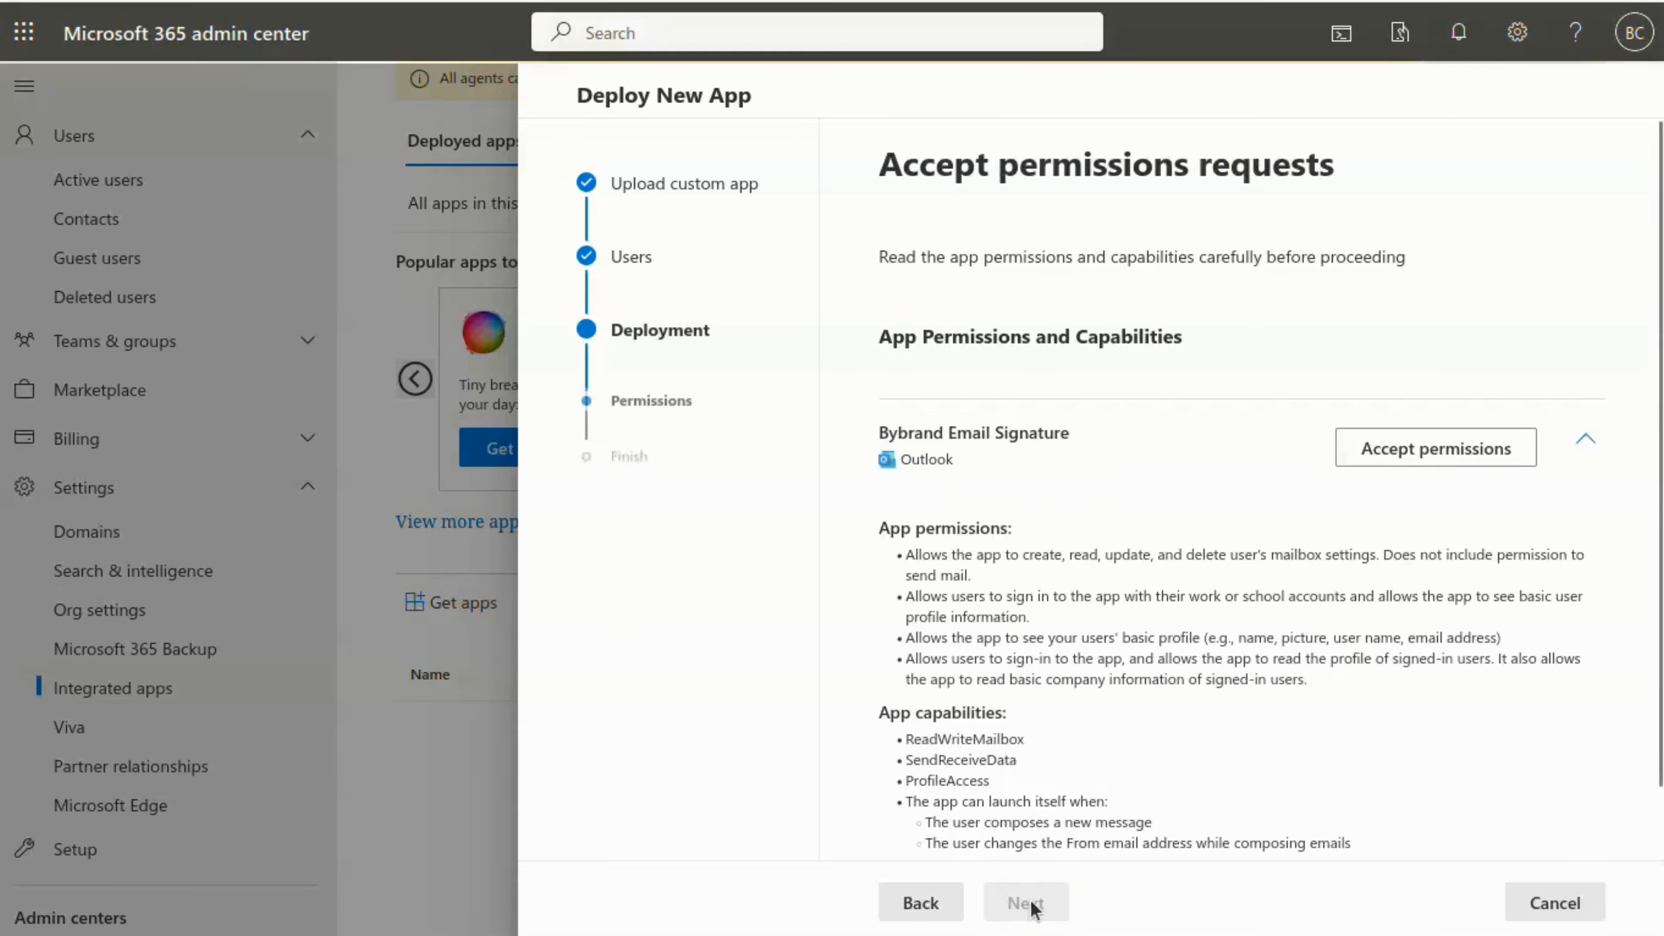
pyautogui.scroll(-1, 1059, 747)
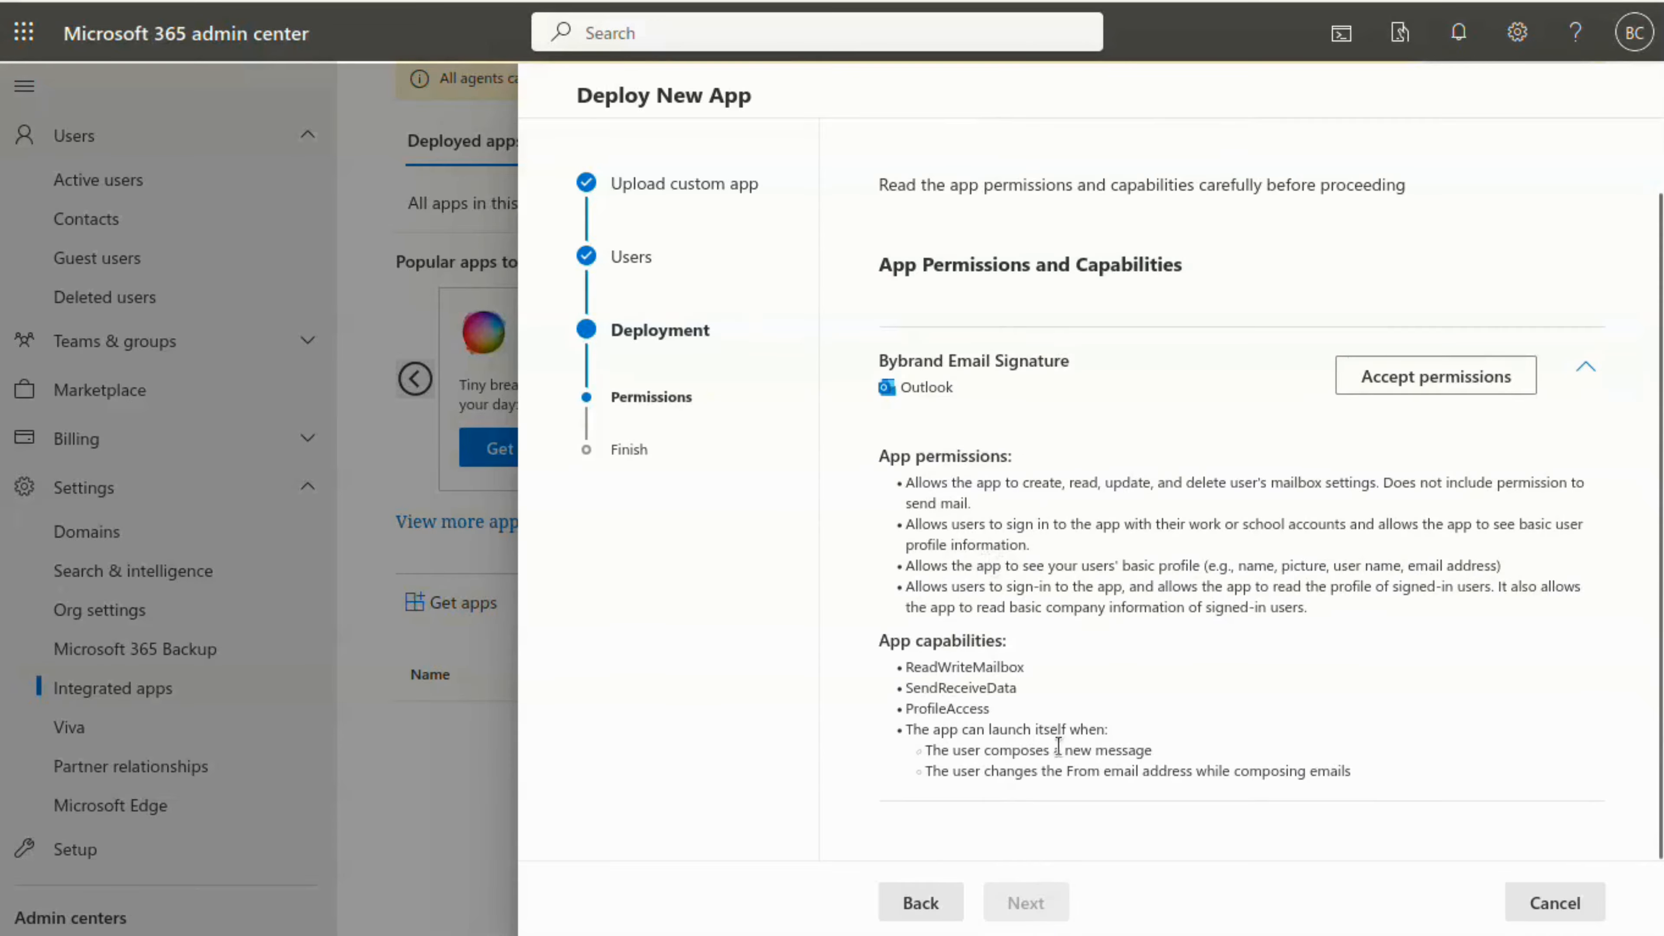
pyautogui.click(1437, 374)
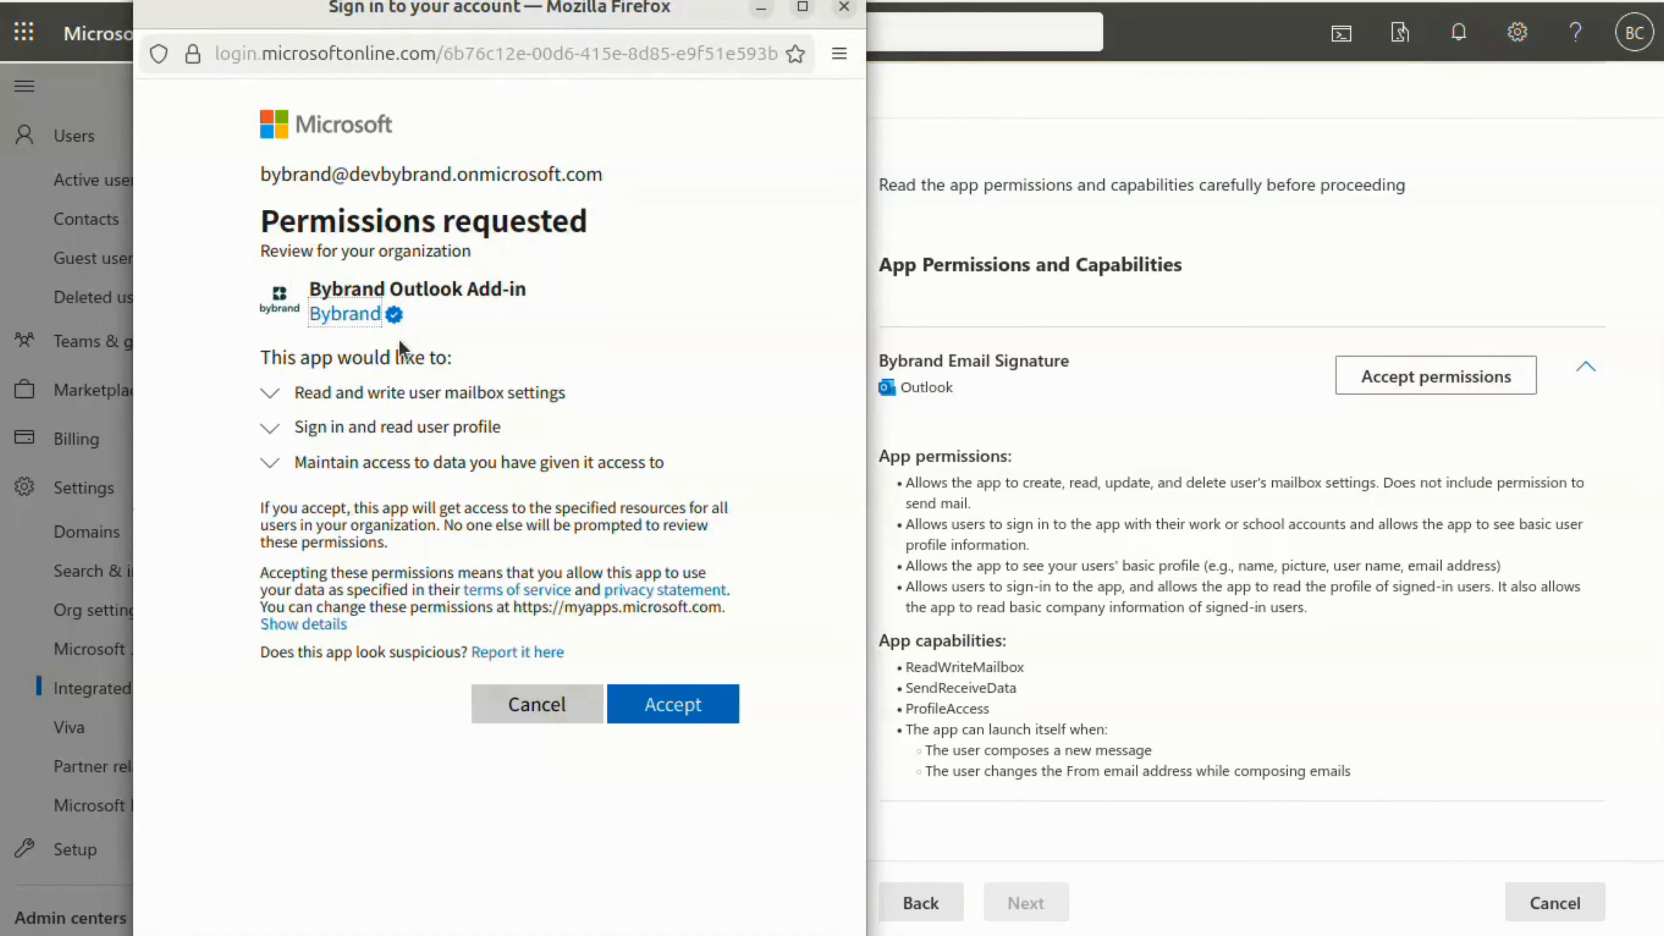
pyautogui.click(660, 704)
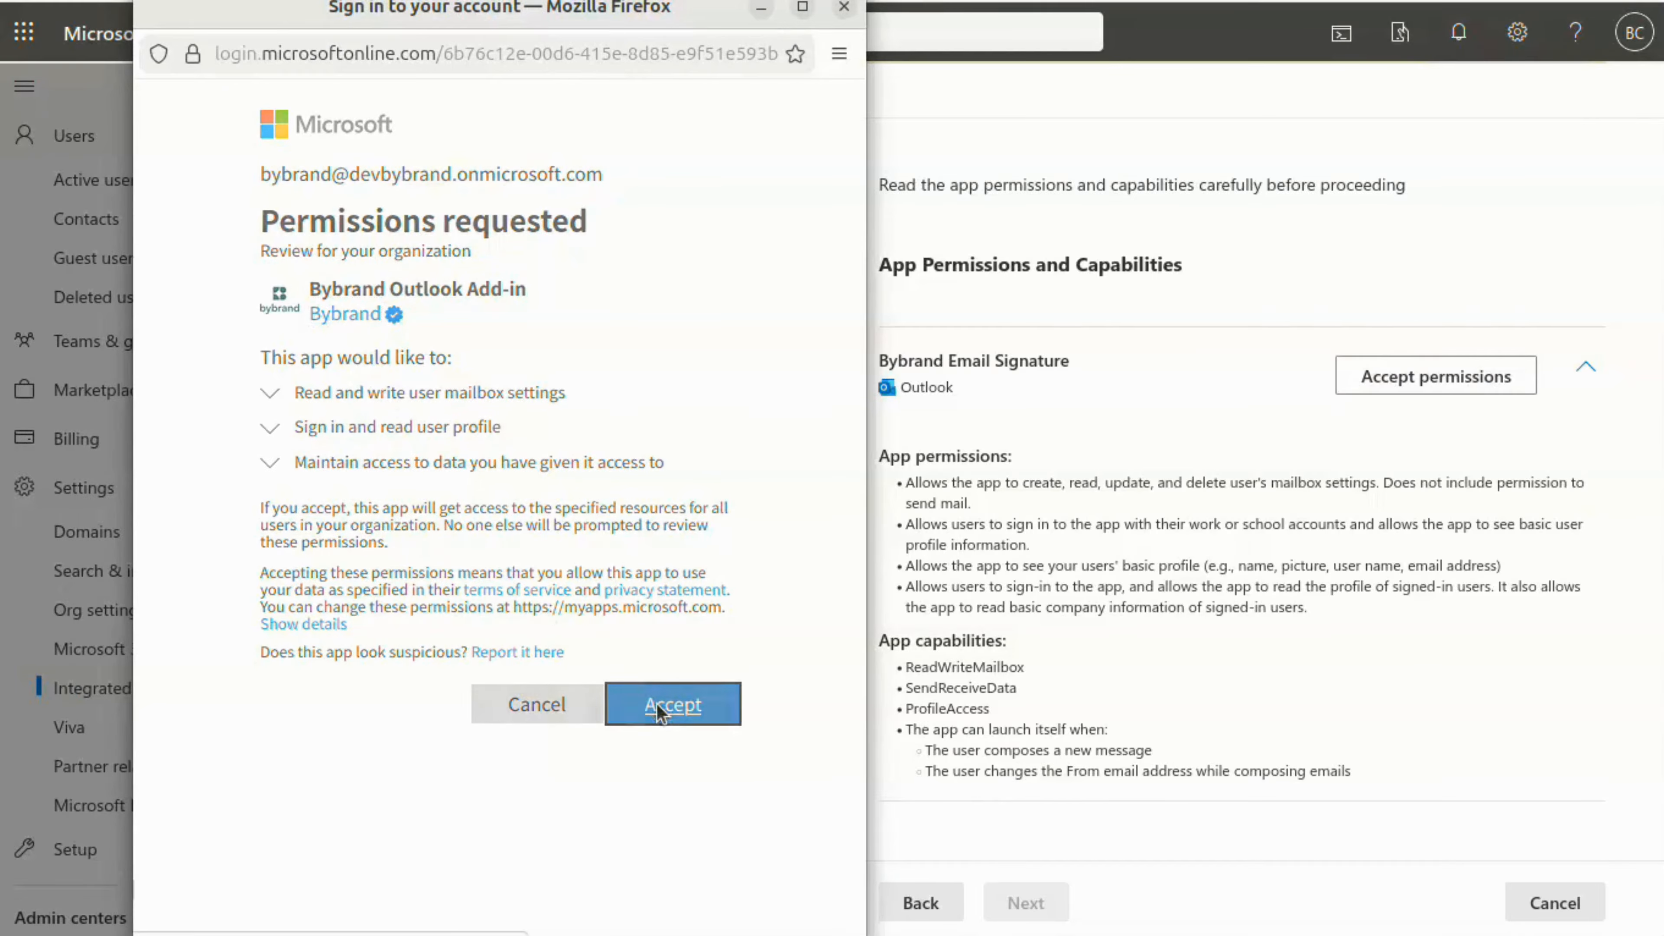